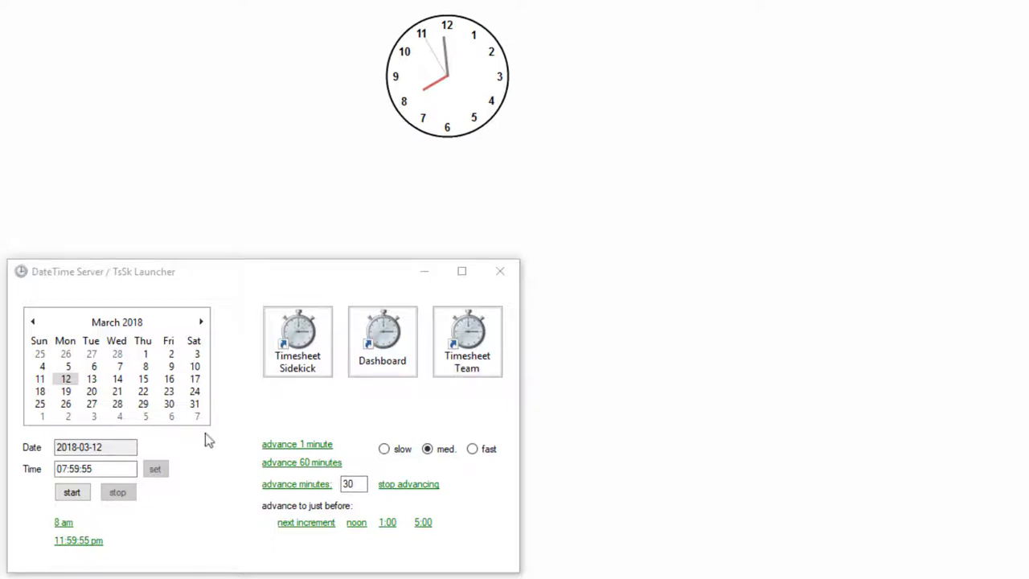
Run the simulated clock with a 60-minute advance and a reset to 8 am, and launch Timesheet Sidekick.
{"action": "left_click", "coordinate": [79, 498]}
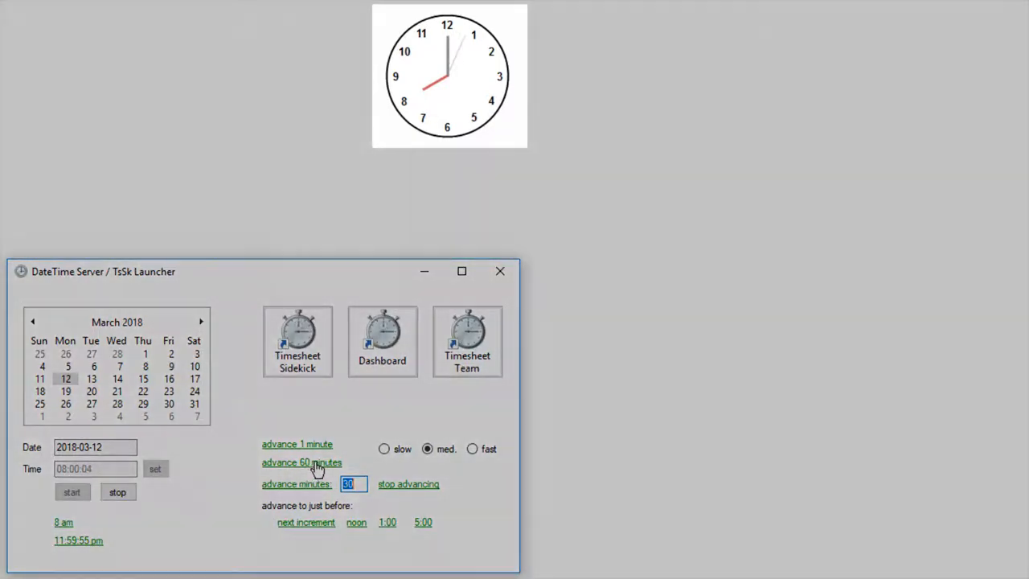
{"action": "left_click", "coordinate": [315, 464]}
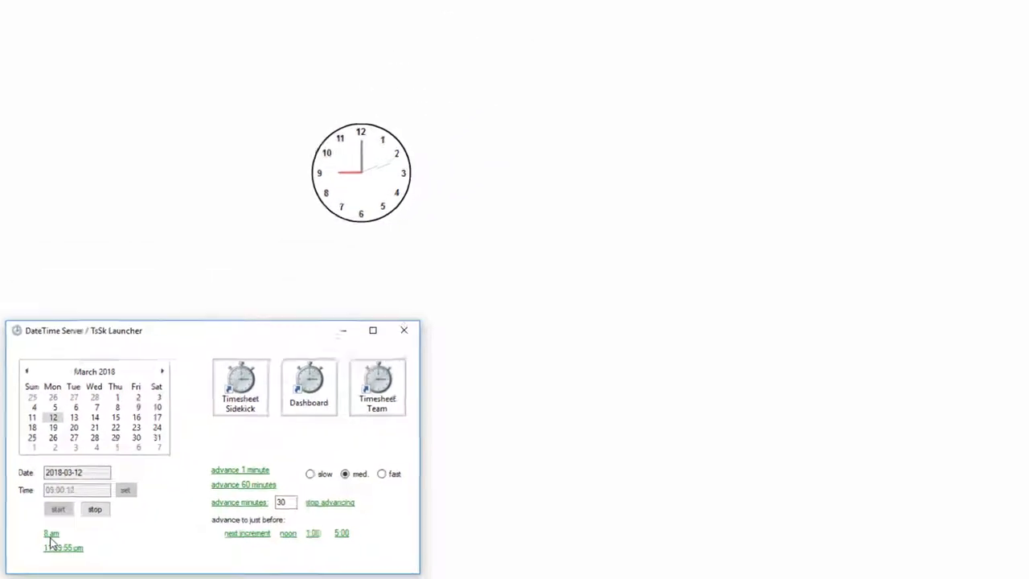
{"action": "left_click", "coordinate": [50, 536]}
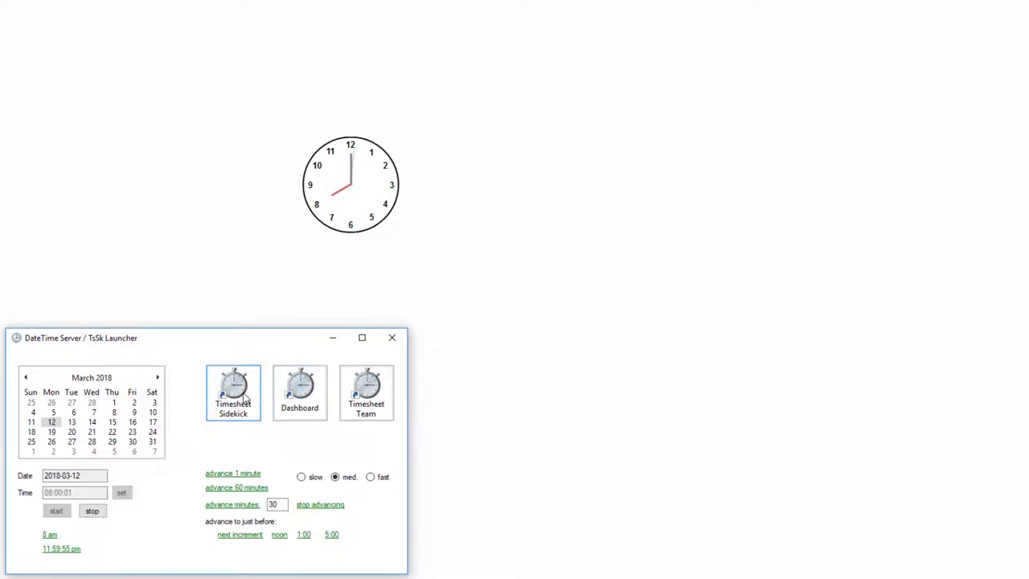
{"action": "left_click", "coordinate": [244, 389]}
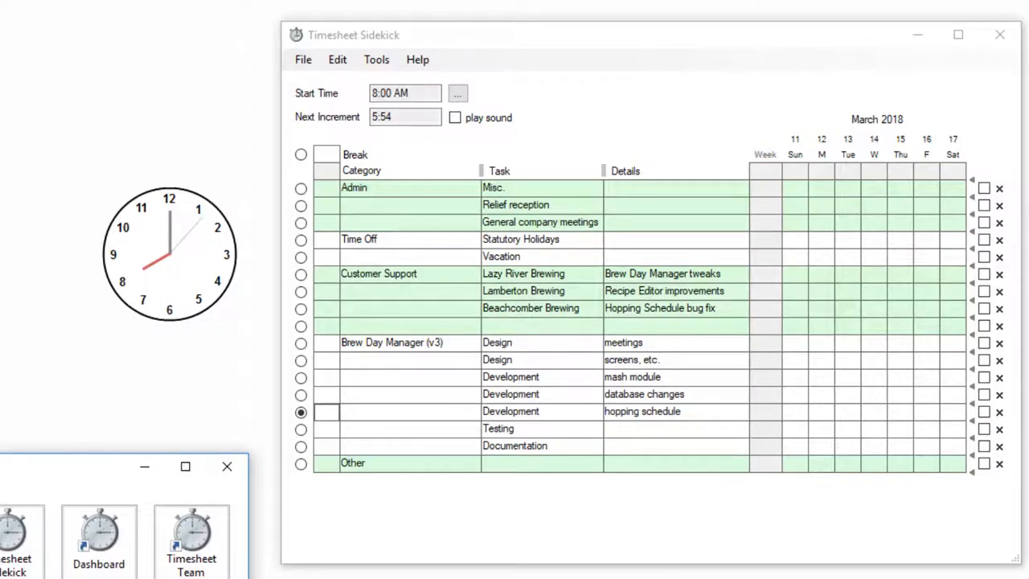
Insert three blank task rows below Documentation in the Brew Day Manager (v3) category.
{"action": "left_click", "coordinate": [976, 456]}
{"action": "left_click", "coordinate": [977, 456]}
{"action": "left_click", "coordinate": [978, 457]}
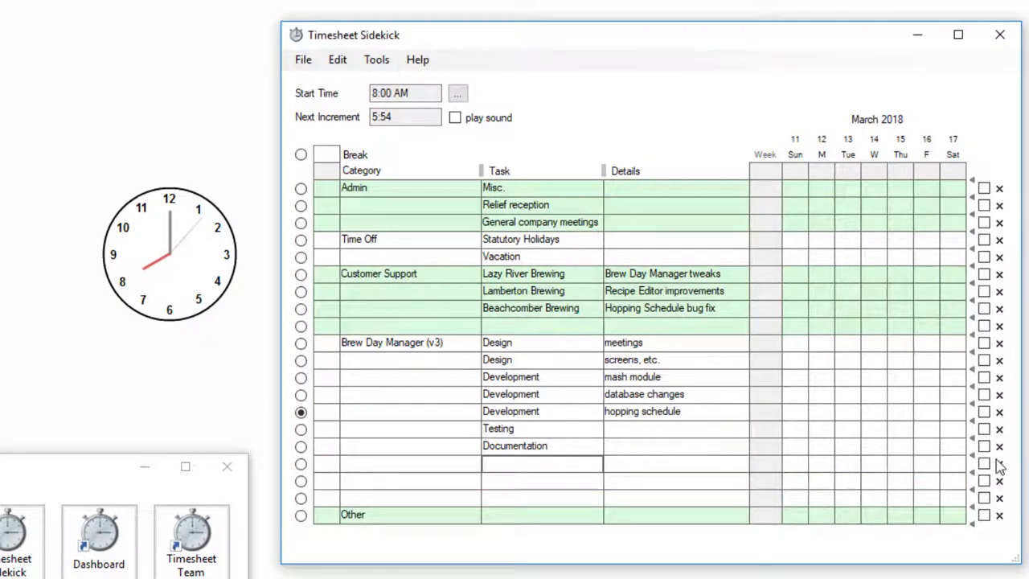
Delete the first blank row below Documentation, and delete the other two blank rows together as a selection.
{"action": "left_click", "coordinate": [999, 464]}
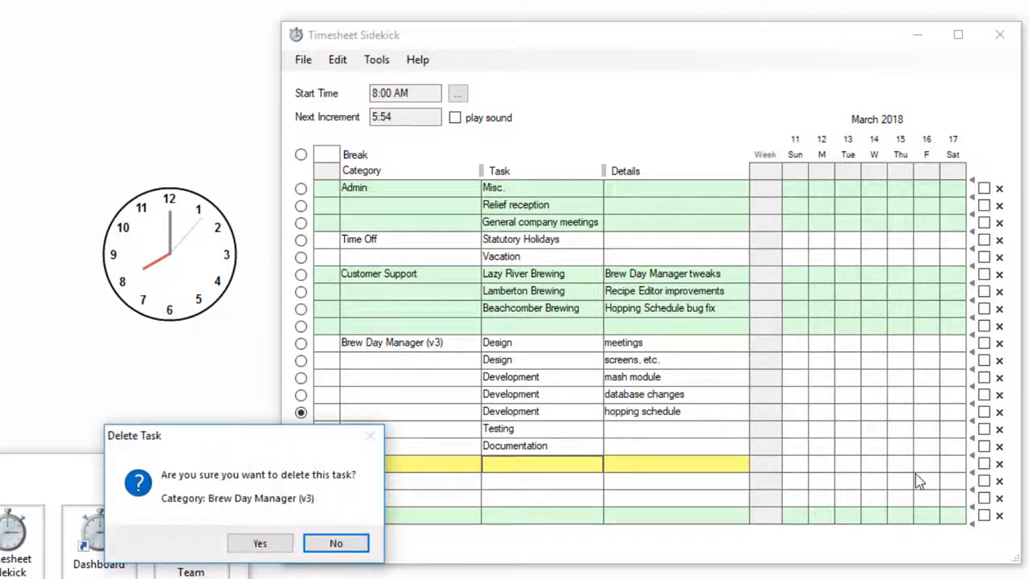
{"action": "left_click", "coordinate": [288, 543]}
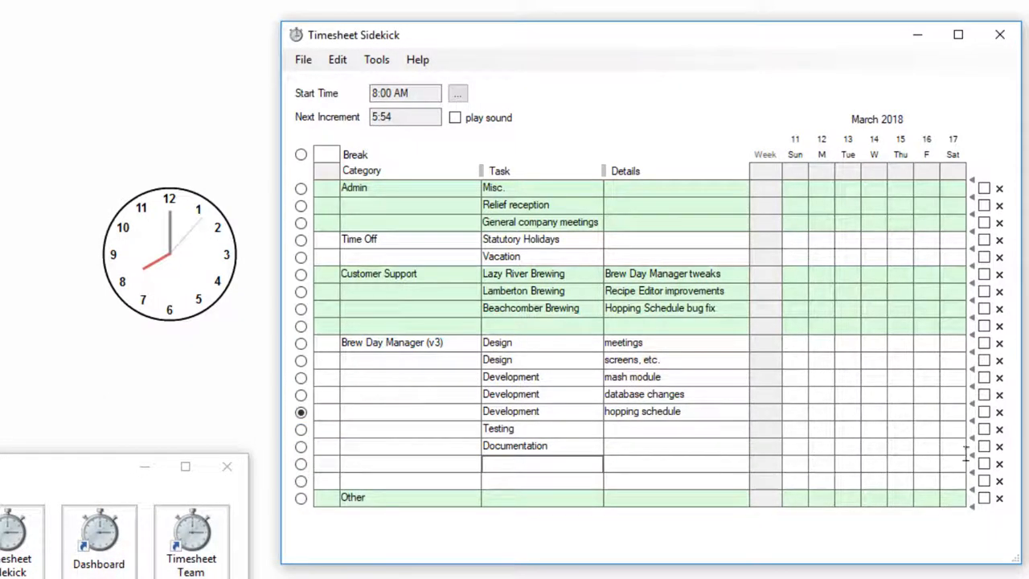
{"action": "left_click", "coordinate": [984, 464]}
{"action": "left_click", "coordinate": [984, 481]}
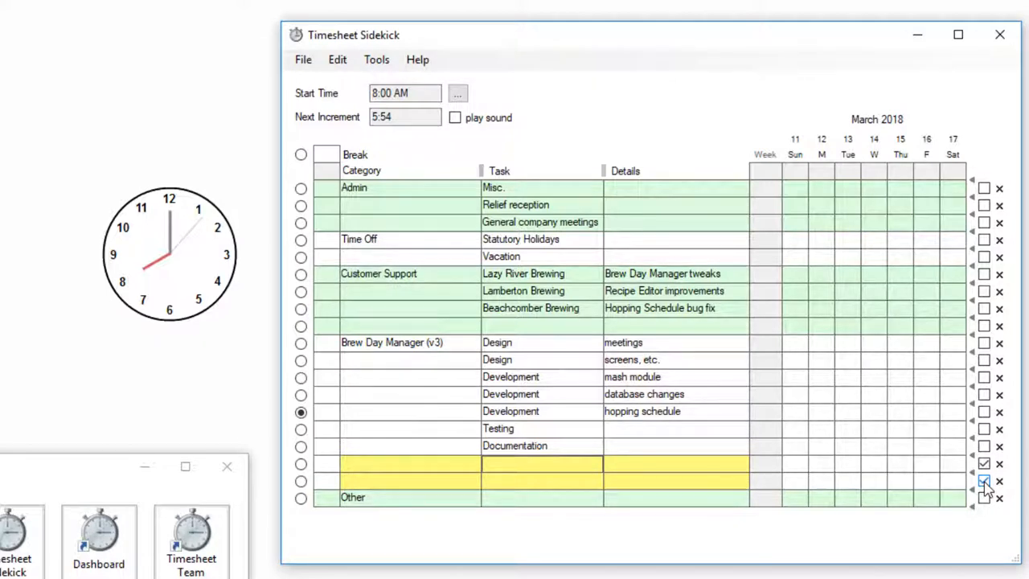
{"action": "left_click", "coordinate": [340, 63]}
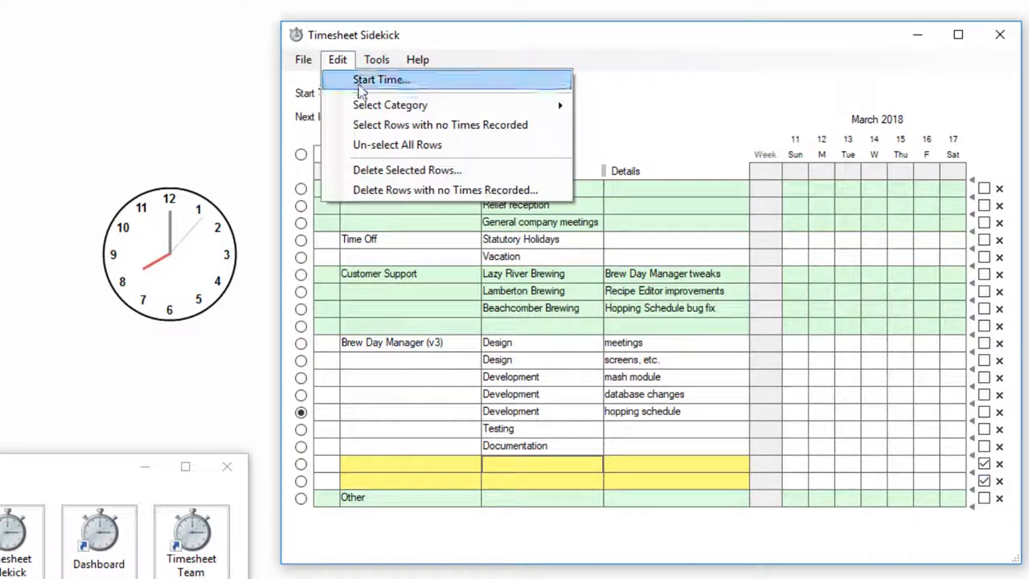
{"action": "left_click", "coordinate": [491, 170]}
{"action": "left_click", "coordinate": [296, 543]}
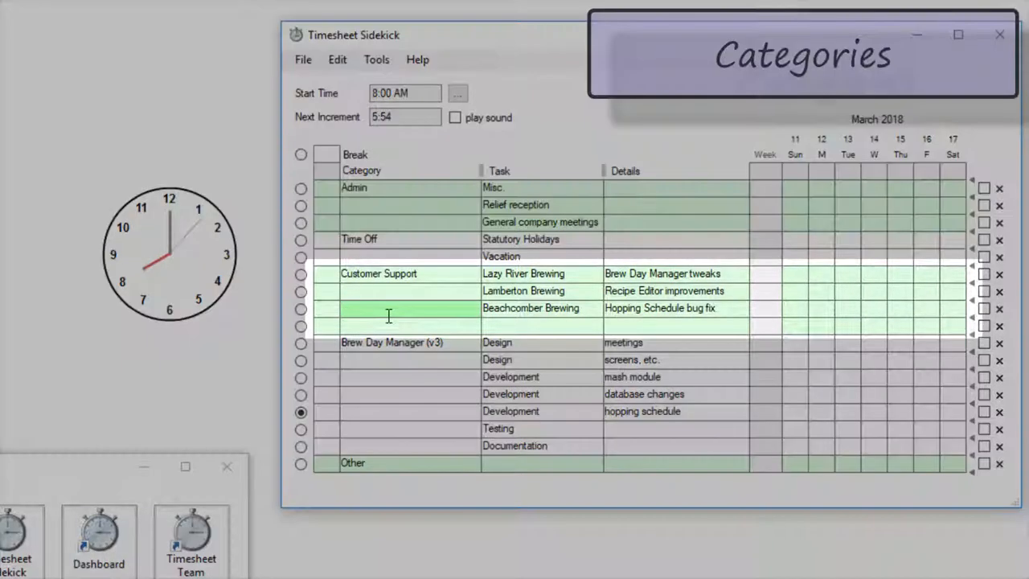
Enter the category Other on the Beachcomber Brewing row and More on the database changes row.
{"action": "type", "text": "Other"}
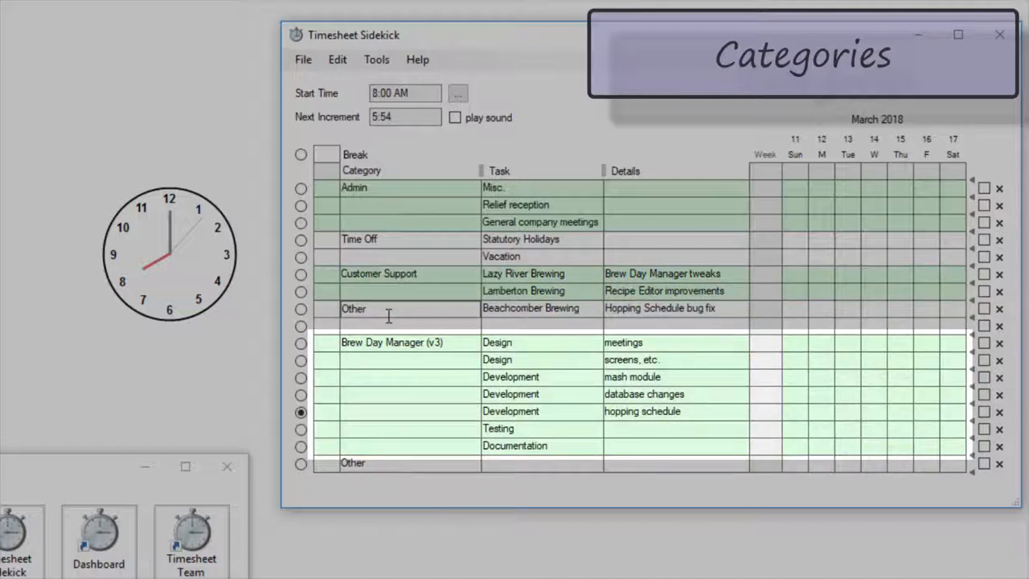
{"action": "left_click", "coordinate": [397, 394]}
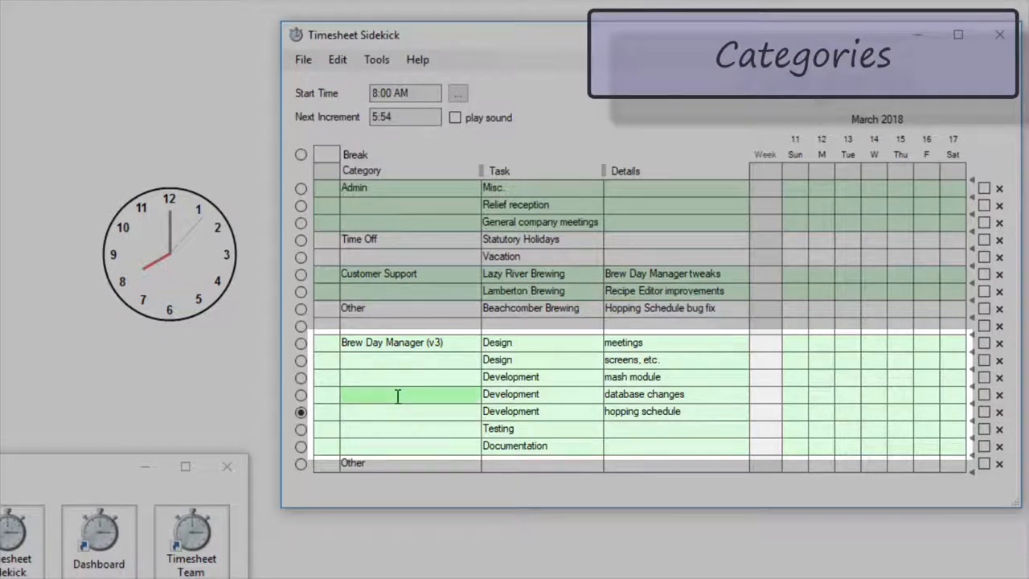
{"action": "type", "text": "More"}
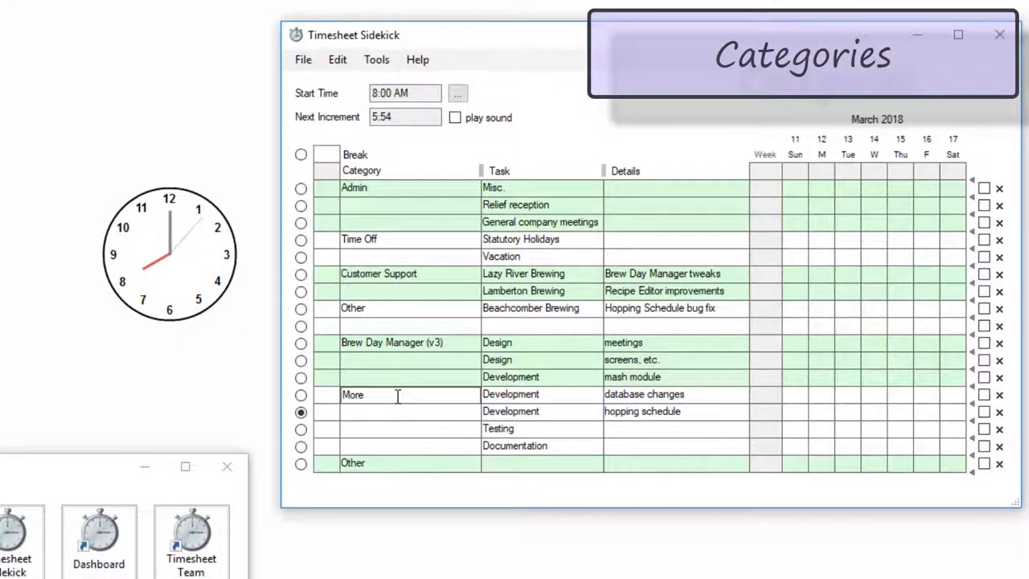
Change the timesheet's color scheme to Ledger 3, keeping green, ivory and lavender as its three colors.
{"action": "left_click", "coordinate": [373, 61]}
{"action": "left_click", "coordinate": [411, 170]}
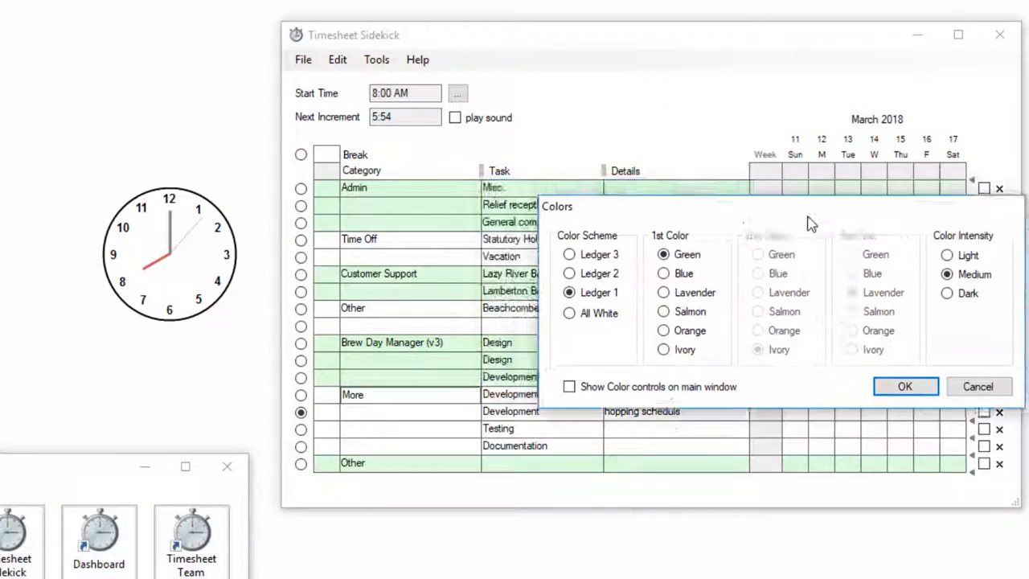
{"action": "left_click", "coordinate": [598, 274]}
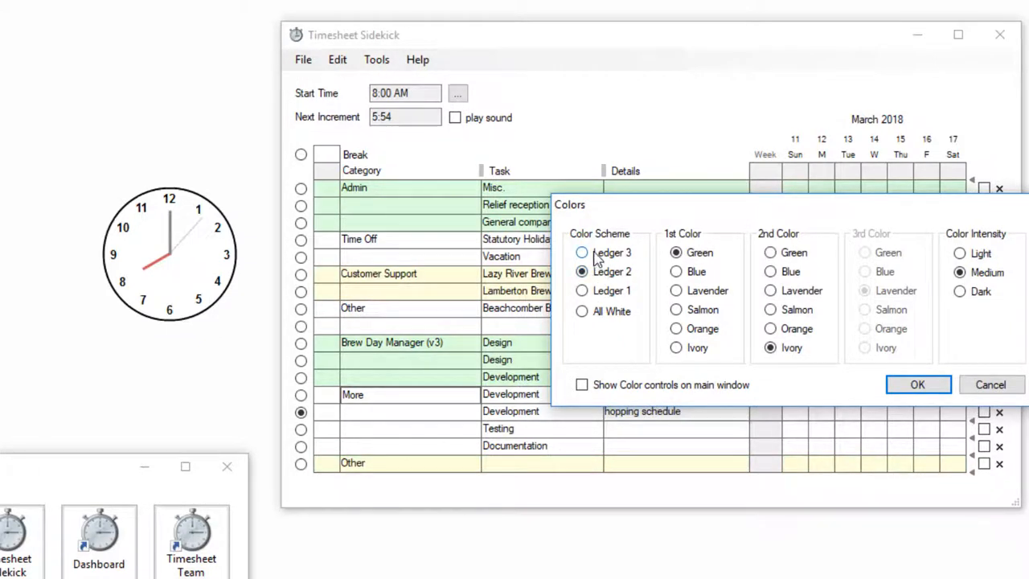
{"action": "left_click", "coordinate": [596, 255]}
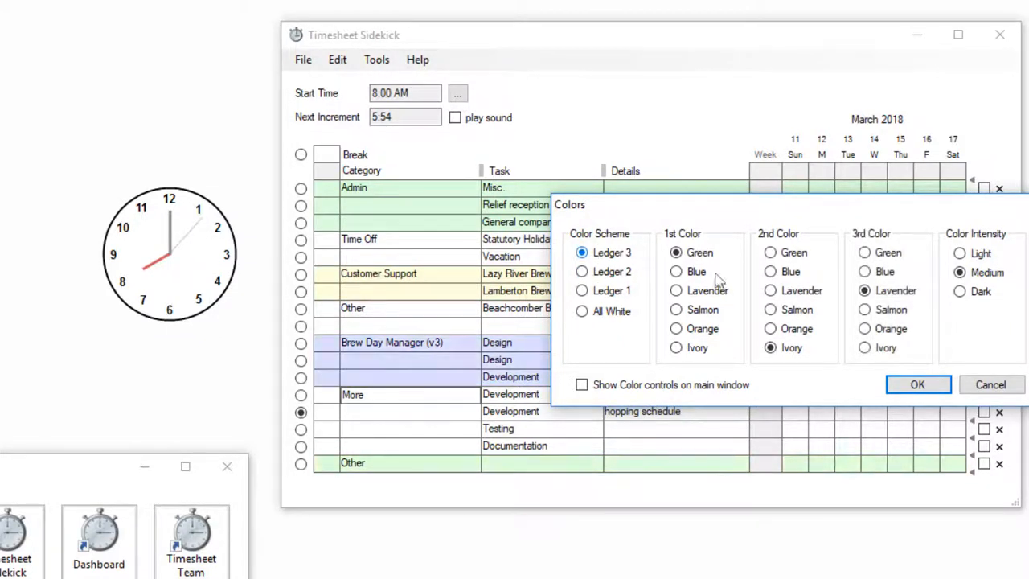
{"action": "left_click", "coordinate": [920, 390]}
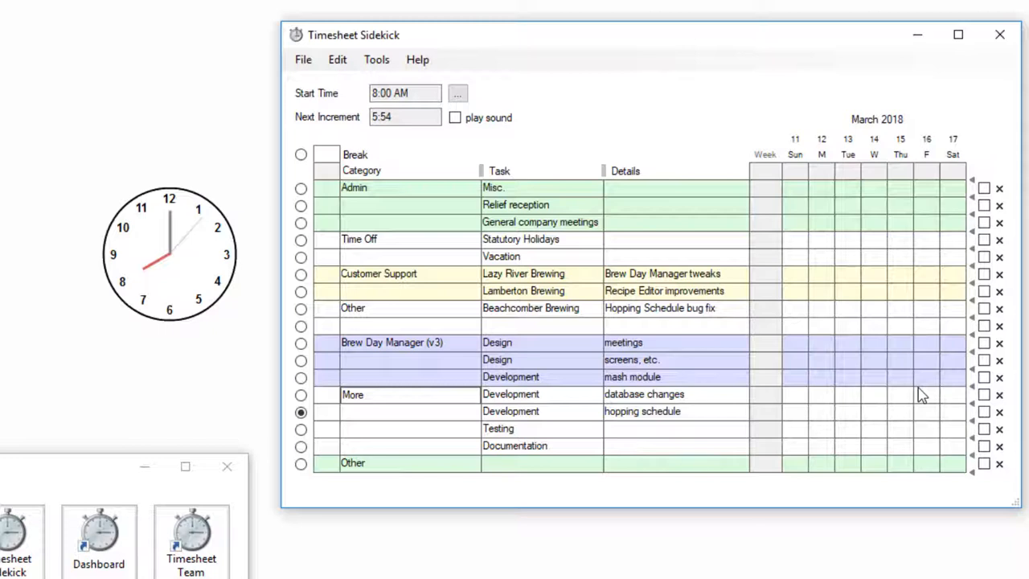
Clear the More category from the database changes row and the Other category from the Beachcomber Brewing row.
{"action": "key", "text": "Delete"}
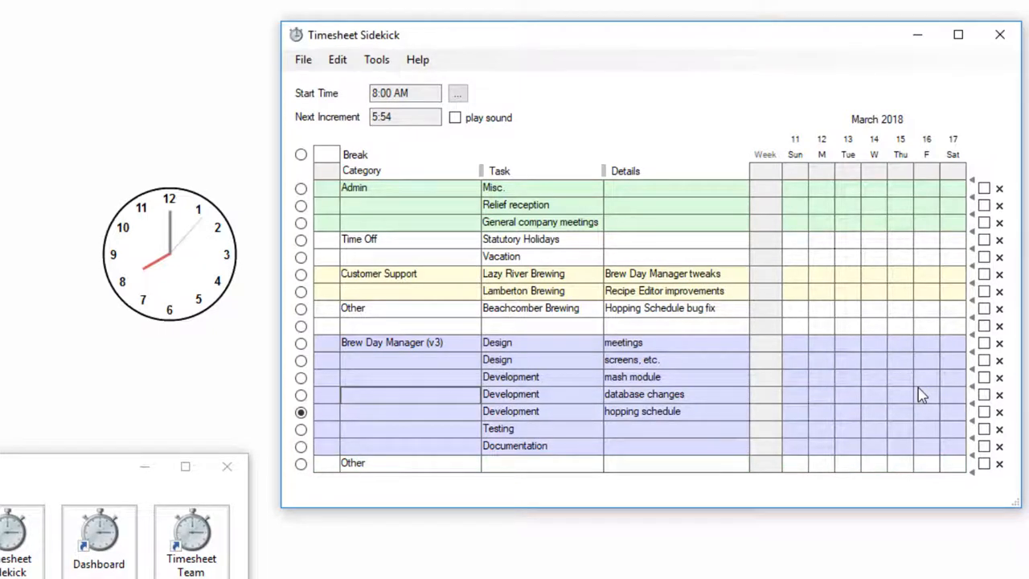
{"action": "key", "text": "Up"}
{"action": "key", "text": "Up"}
{"action": "key", "text": "Up"}
{"action": "key", "text": "Up"}
{"action": "key", "text": "Up"}
{"action": "key", "text": "Delete"}
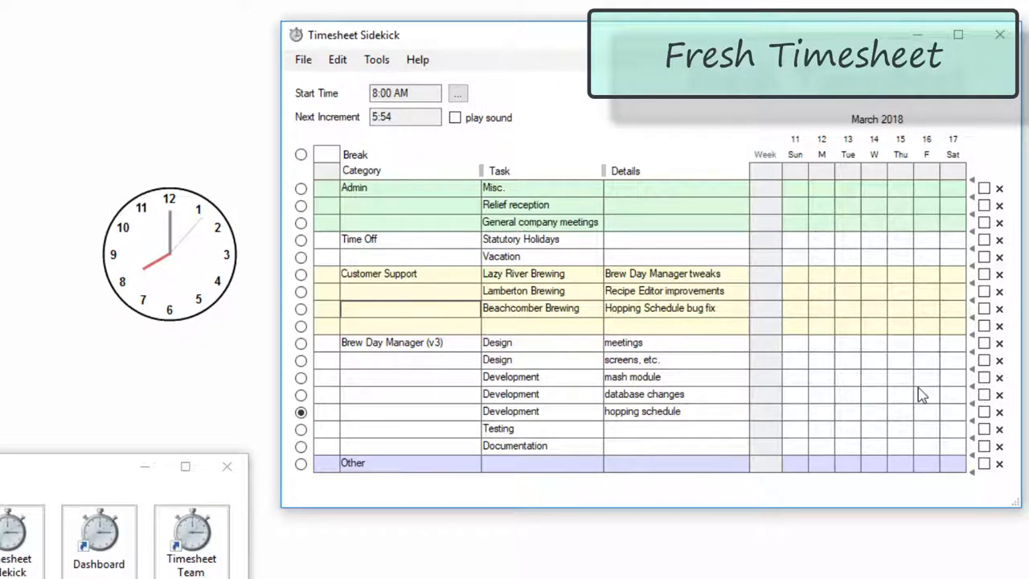
Open the previous week's timesheet in the Timesheet Editor and place its window beside the current timesheet.
{"action": "left_click", "coordinate": [307, 58]}
{"action": "left_click", "coordinate": [308, 81]}
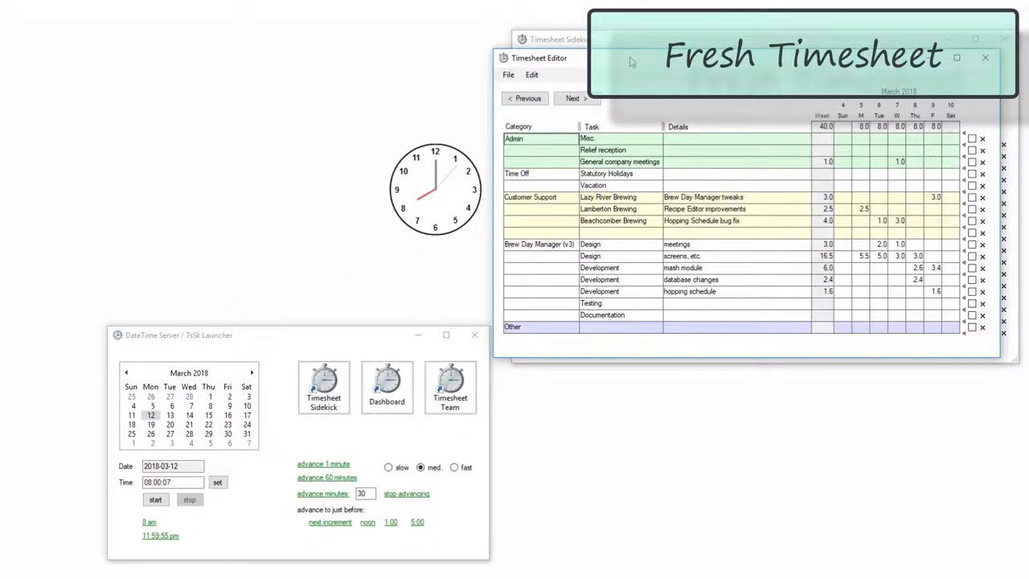
{"action": "left_click_drag", "start_coordinate": [476, 61], "coordinate": [0, 57]}
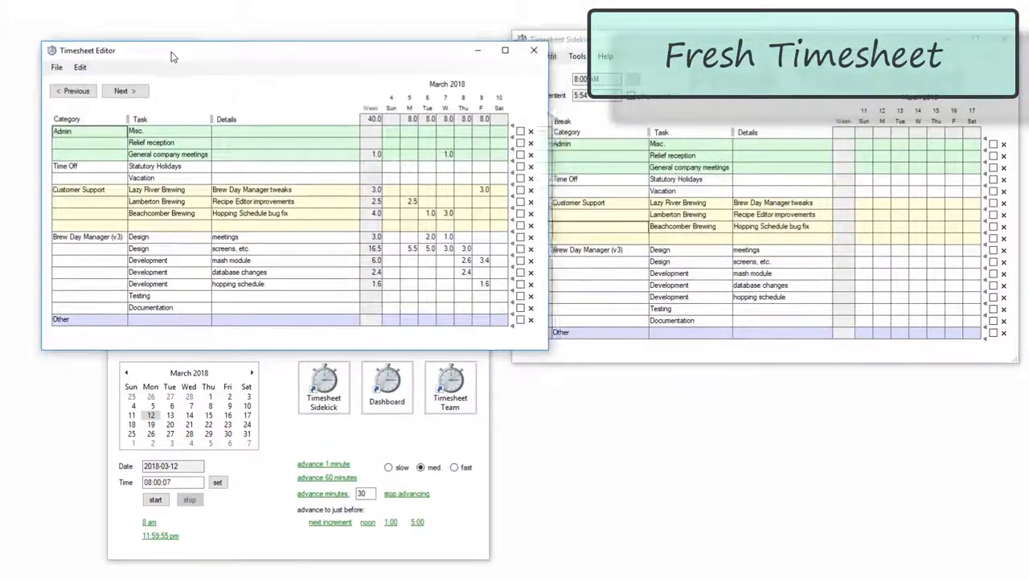
{"action": "left_click_drag", "start_coordinate": [171, 56], "coordinate": [138, 62]}
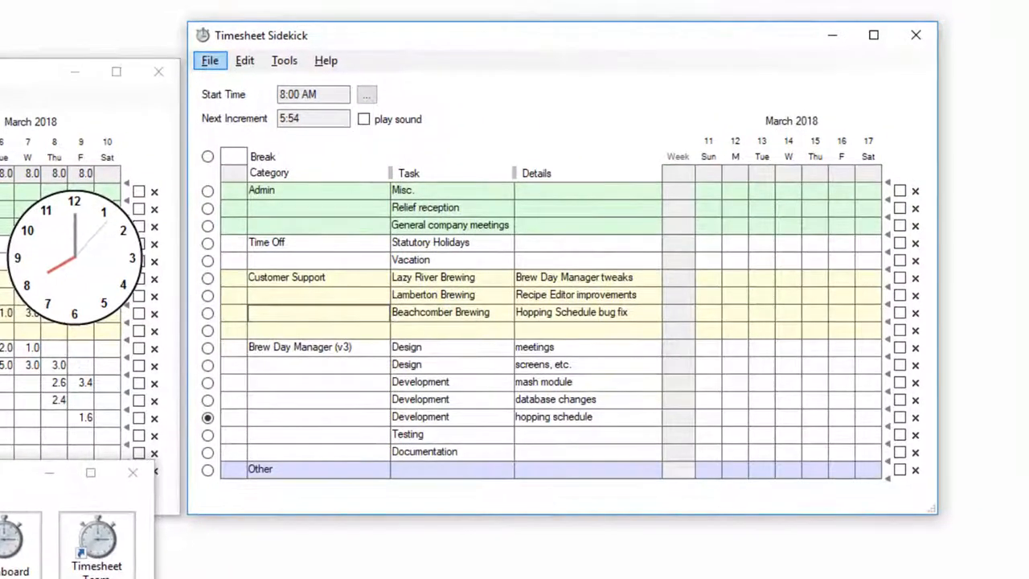
Compare the task rows of the two weekly timesheets and close the Timesheet Editor.
{"action": "key", "text": "alt+Tab"}
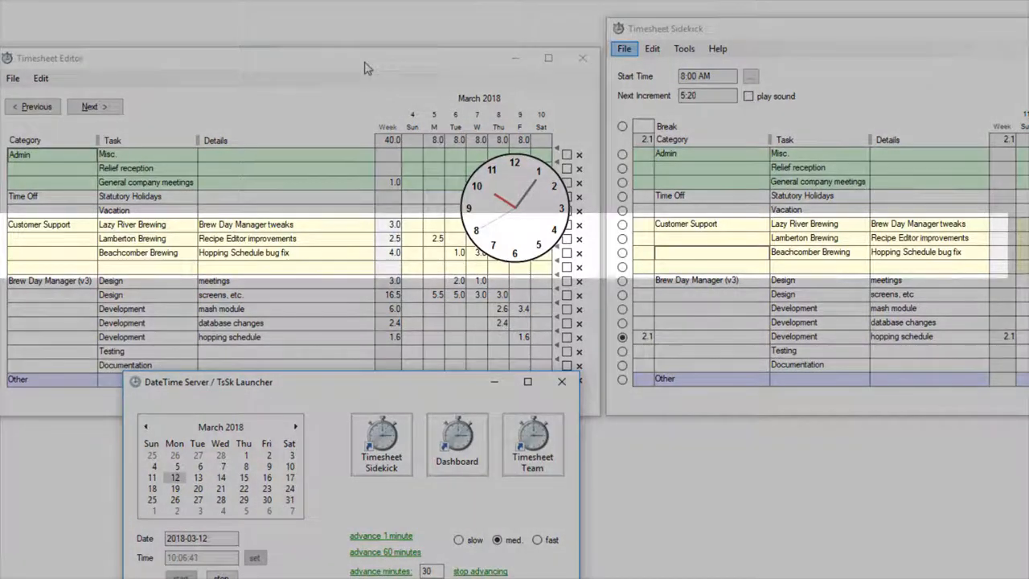
{"action": "left_click", "coordinate": [364, 69]}
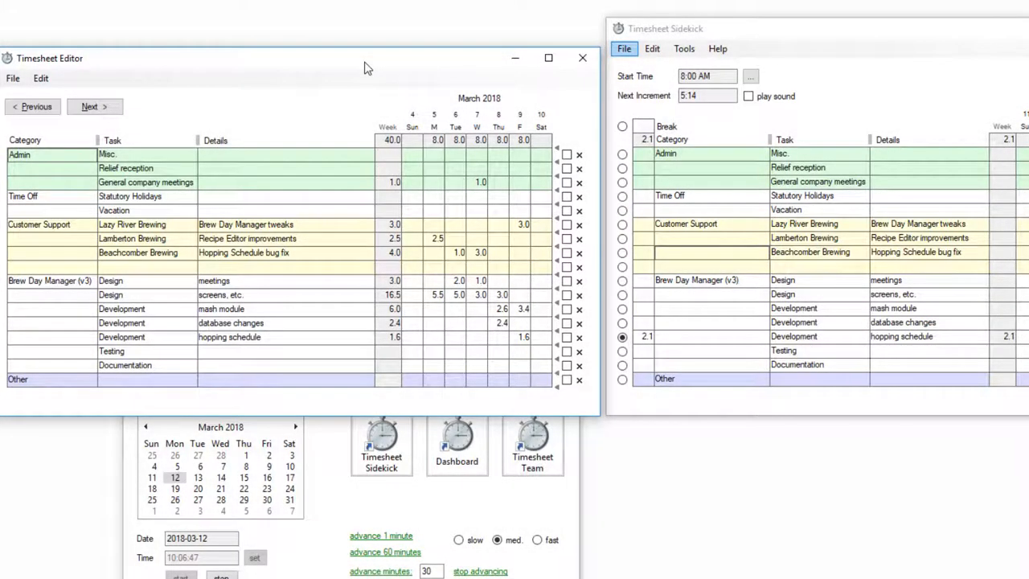
{"action": "left_click", "coordinate": [582, 61]}
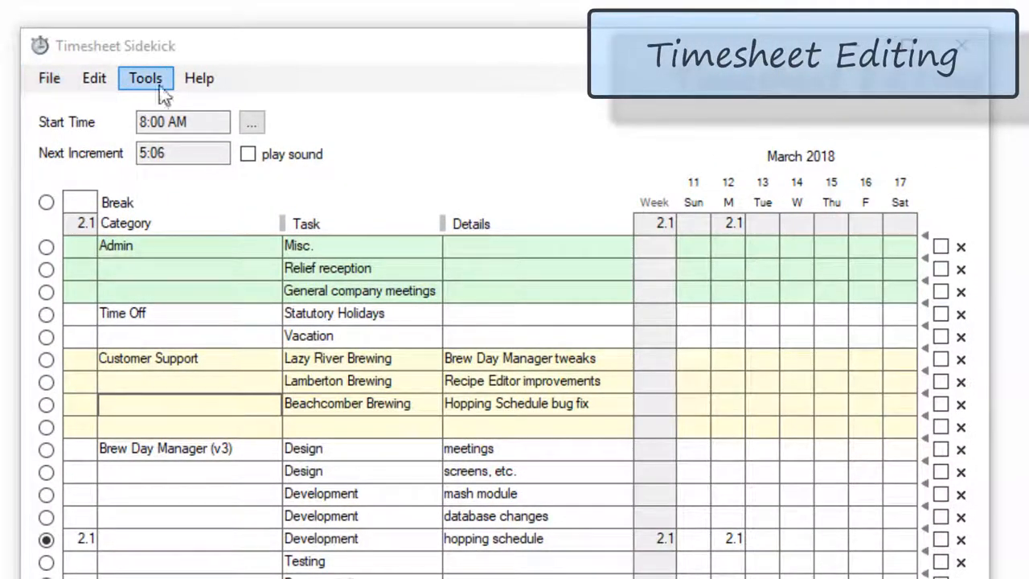
Navigate the timesheet grid cell by cell through the Customer Support rows, and enter the Relief reception task cell and Lamberton Brewing's Wednesday cell.
{"action": "left_click", "coordinate": [198, 62]}
{"action": "key", "text": "Up"}
{"action": "key", "text": "Up"}
{"action": "key", "text": "Right"}
{"action": "key", "text": "Right"}
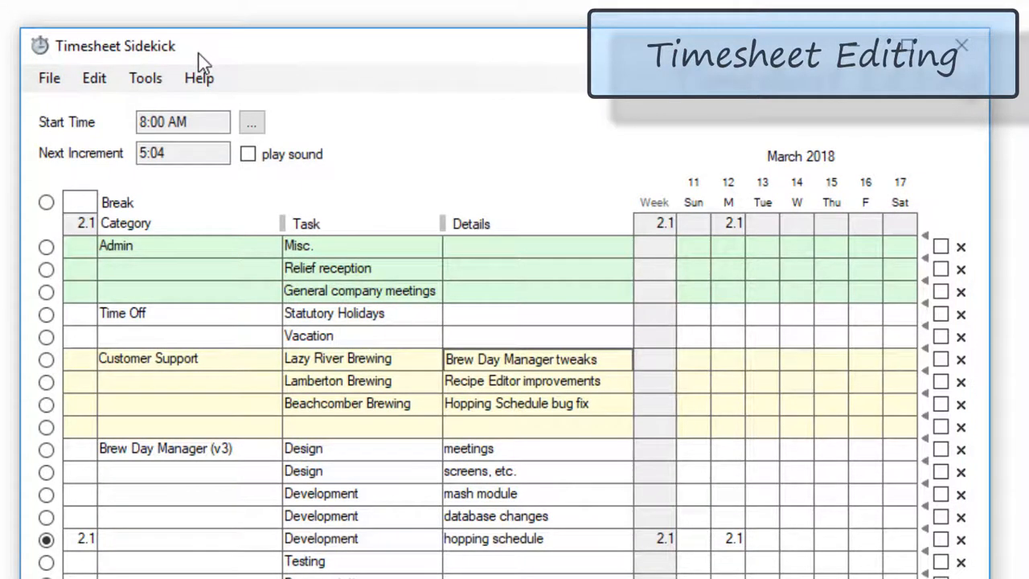
{"action": "key", "text": "Down"}
{"action": "key", "text": "Down"}
{"action": "key", "text": "Right"}
{"action": "key", "text": "Right"}
{"action": "key", "text": "Up"}
{"action": "key", "text": "Right"}
{"action": "key", "text": "Up"}
{"action": "key", "text": "Right"}
{"action": "key", "text": "Down"}
{"action": "key", "text": "Down"}
{"action": "key", "text": "Left"}
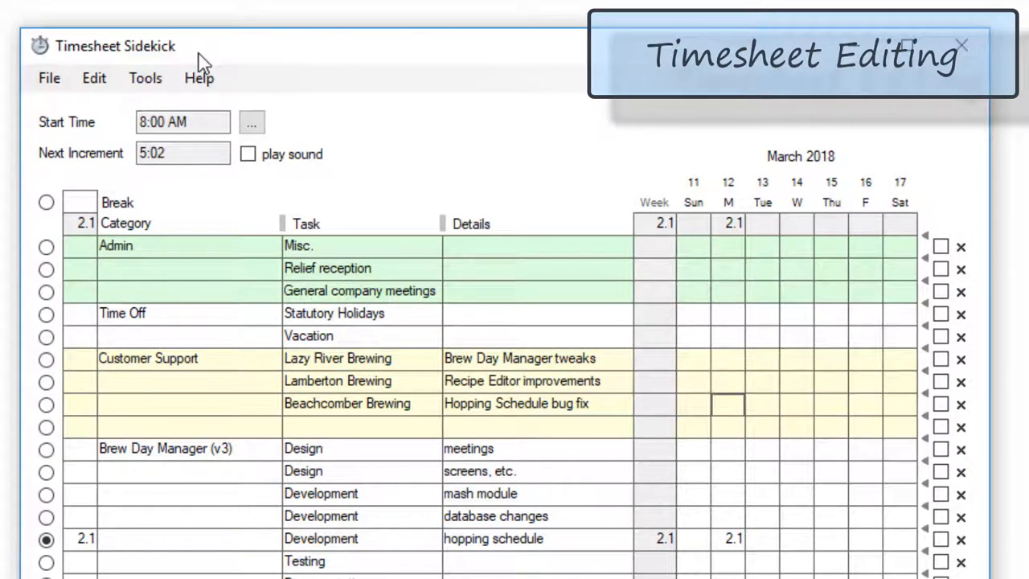
{"action": "key", "text": "Left"}
{"action": "key", "text": "Left"}
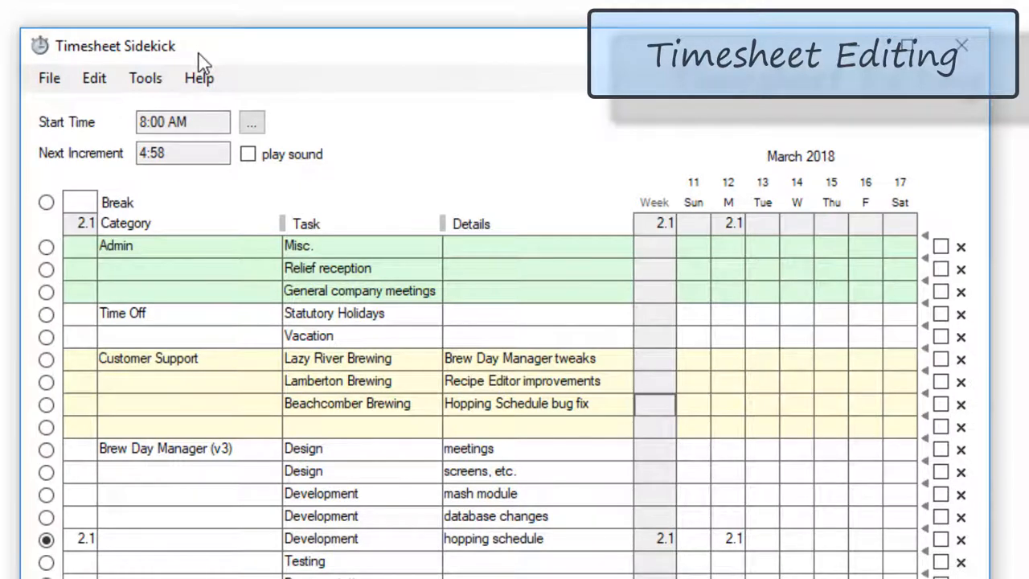
{"action": "left_click", "coordinate": [370, 269]}
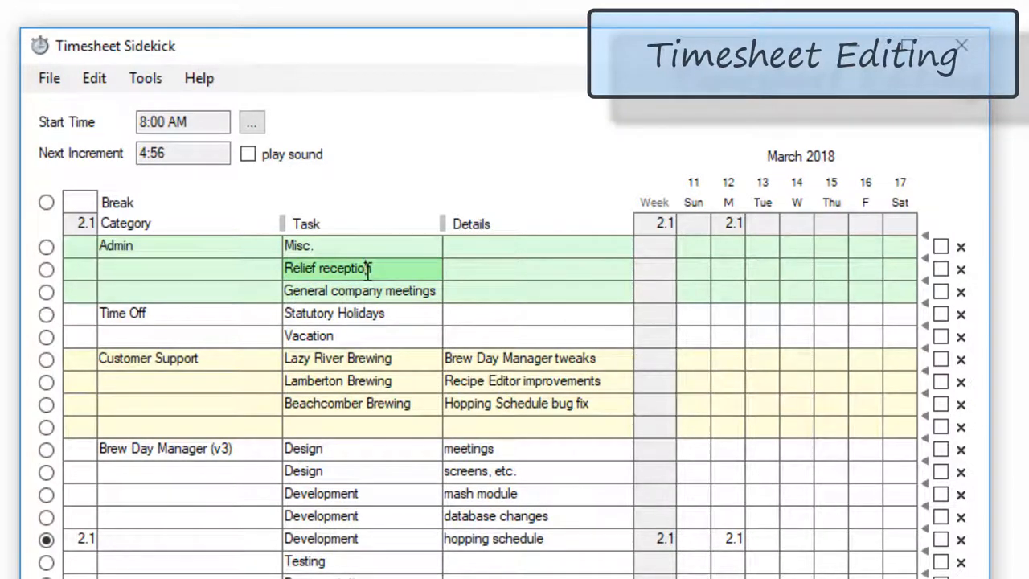
{"action": "left_click", "coordinate": [803, 383]}
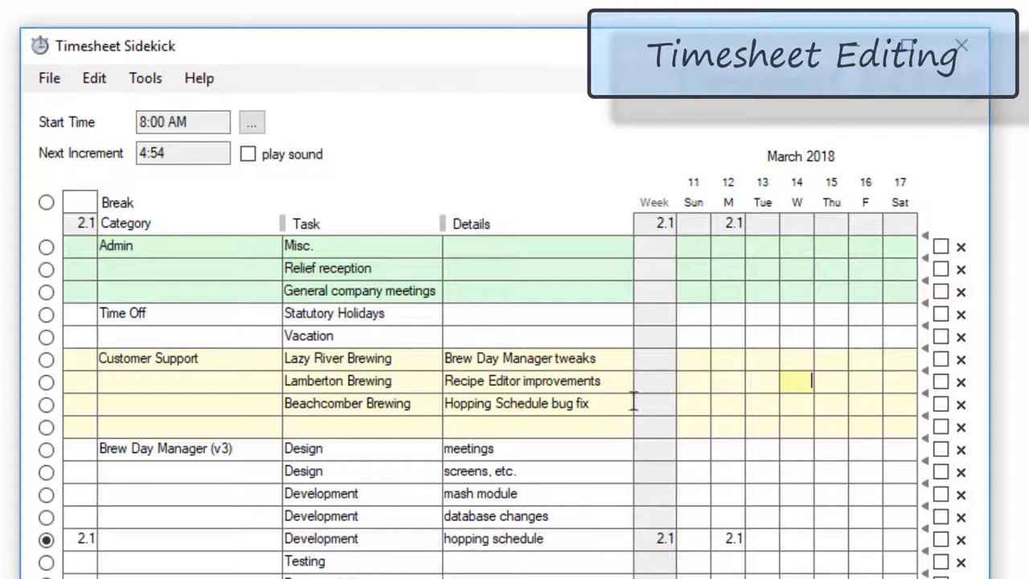
Clear the details of the Lazy River Brewing and Beachcomber Brewing tasks.
{"action": "left_click", "coordinate": [525, 427]}
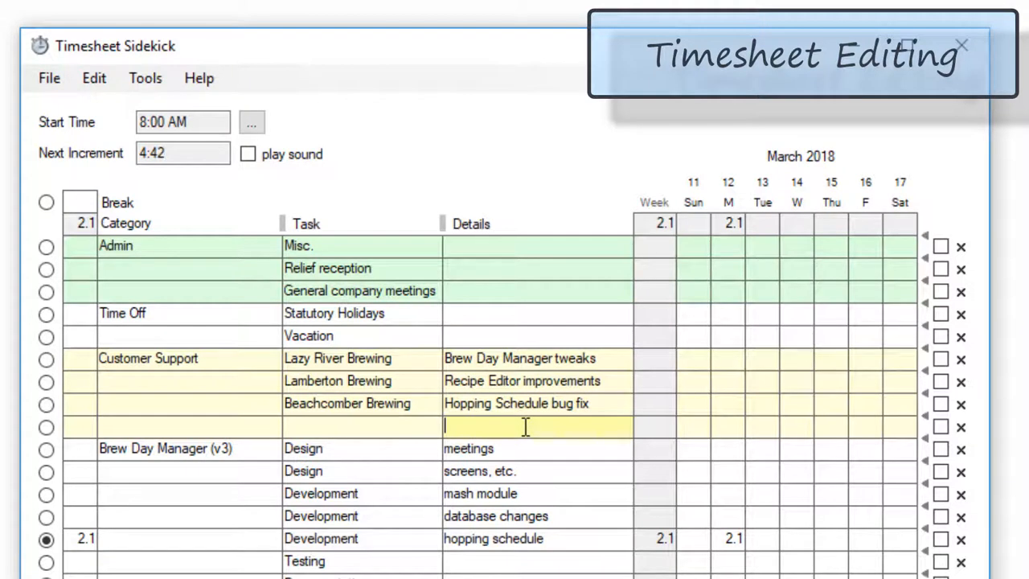
{"action": "key", "text": "Up"}
{"action": "key", "text": "Up"}
{"action": "key", "text": "Up"}
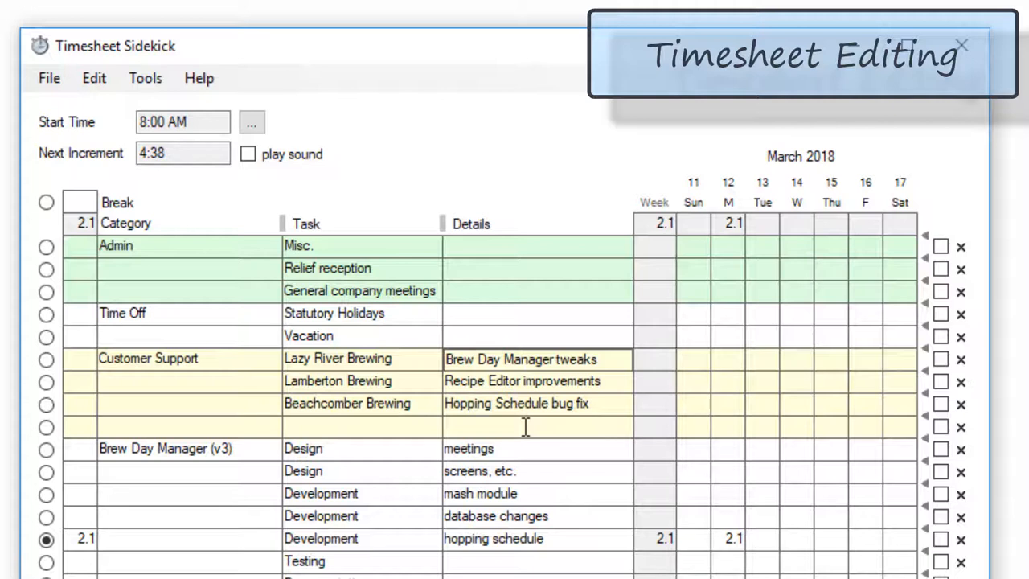
{"action": "key", "text": "Delete"}
{"action": "key", "text": "Down"}
{"action": "key", "text": "Down"}
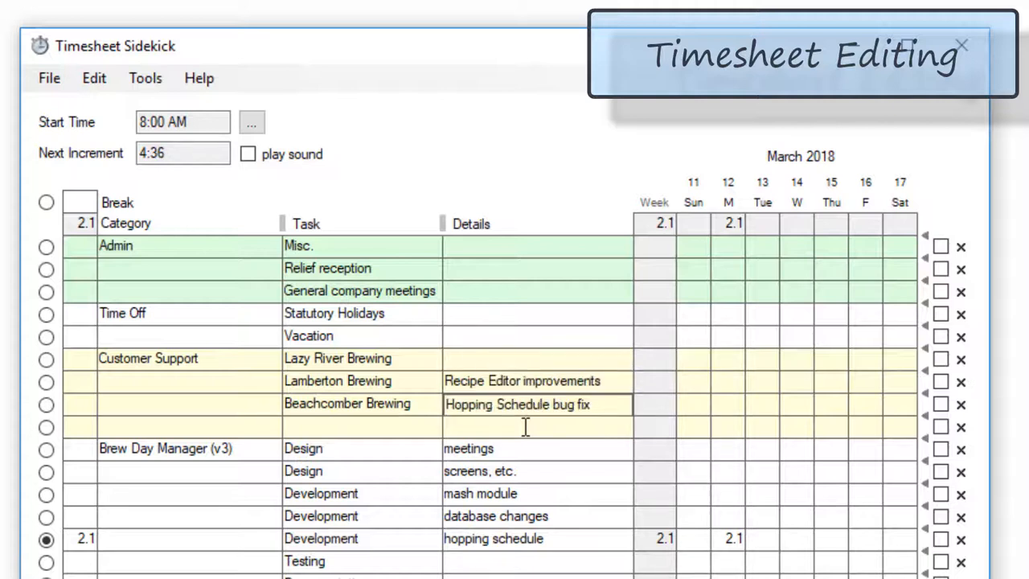
{"action": "key", "text": "Delete"}
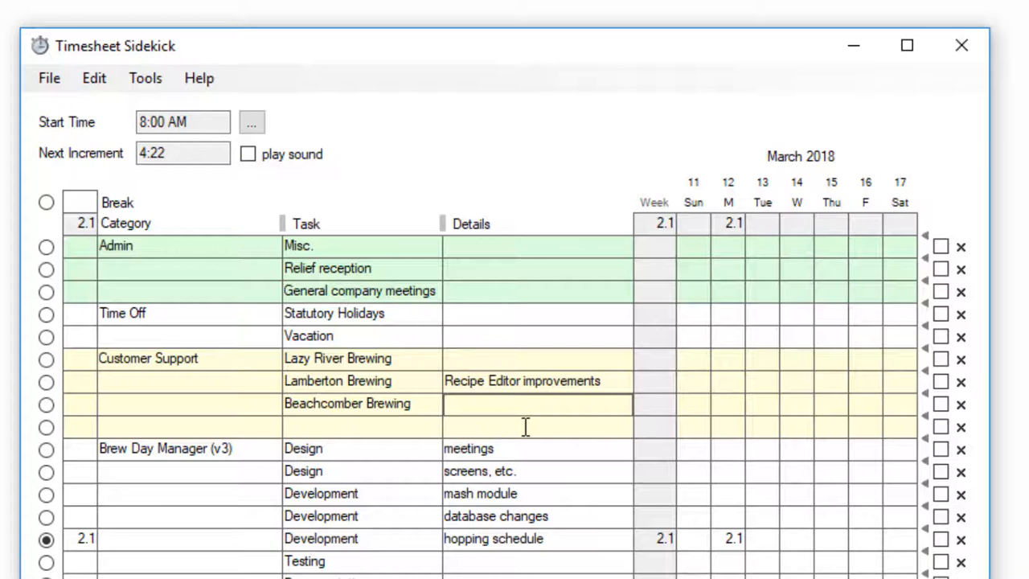
Insert a blank task row between Lamberton Brewing and Beachcomber Brewing.
{"action": "left_click", "coordinate": [927, 394]}
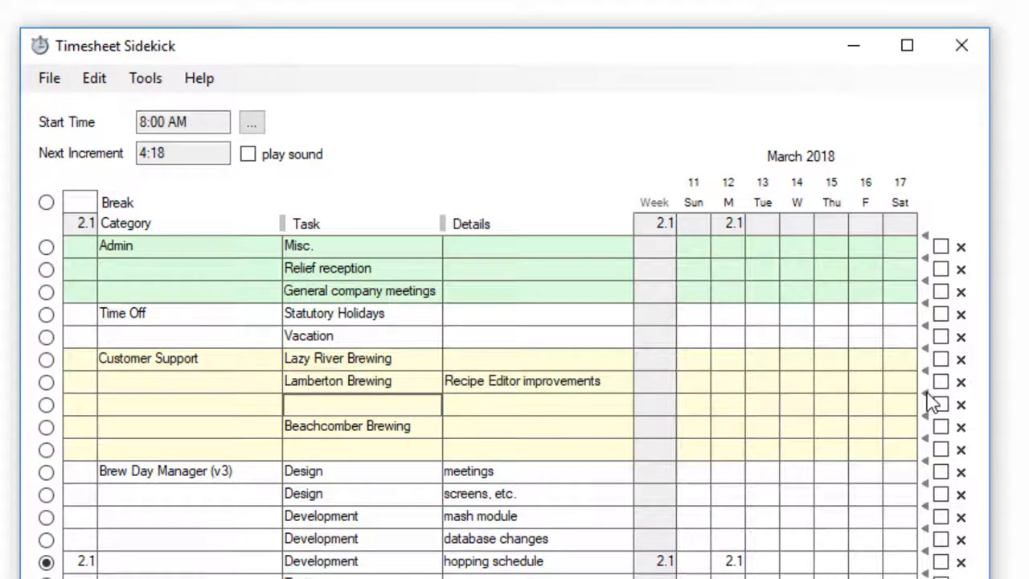
Copy the Lamberton Brewing task name into the blank row below it and enter "Mash Module issue" as its details.
{"action": "key", "text": "Up"}
{"action": "key", "text": "ctrl+c"}
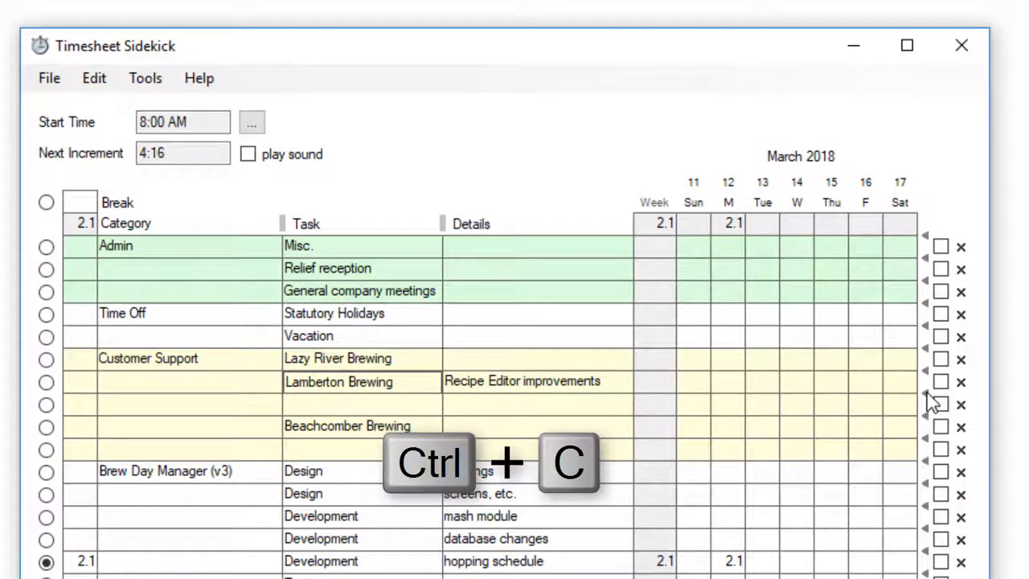
{"action": "key", "text": "Down"}
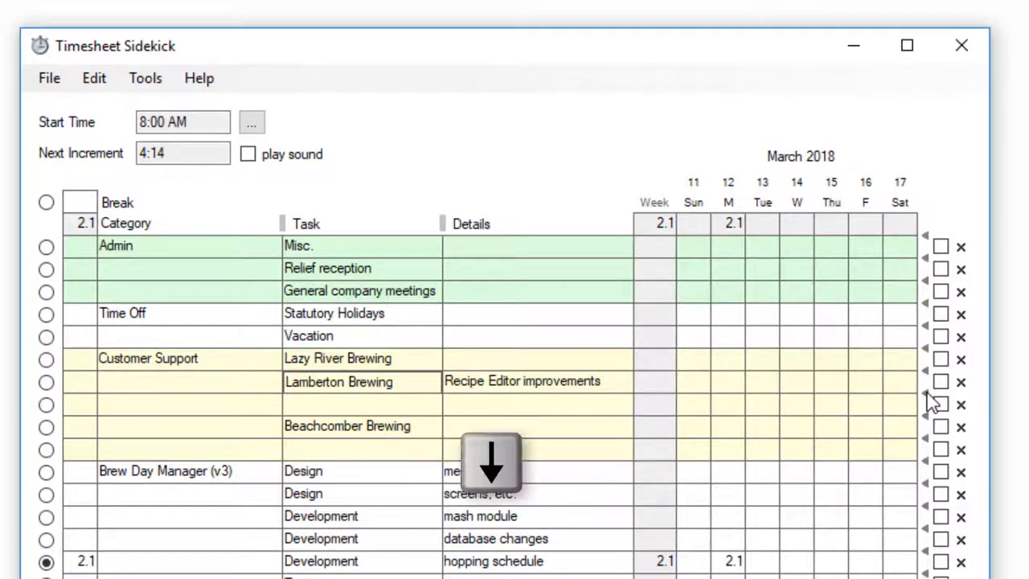
{"action": "key", "text": "ctrl+v"}
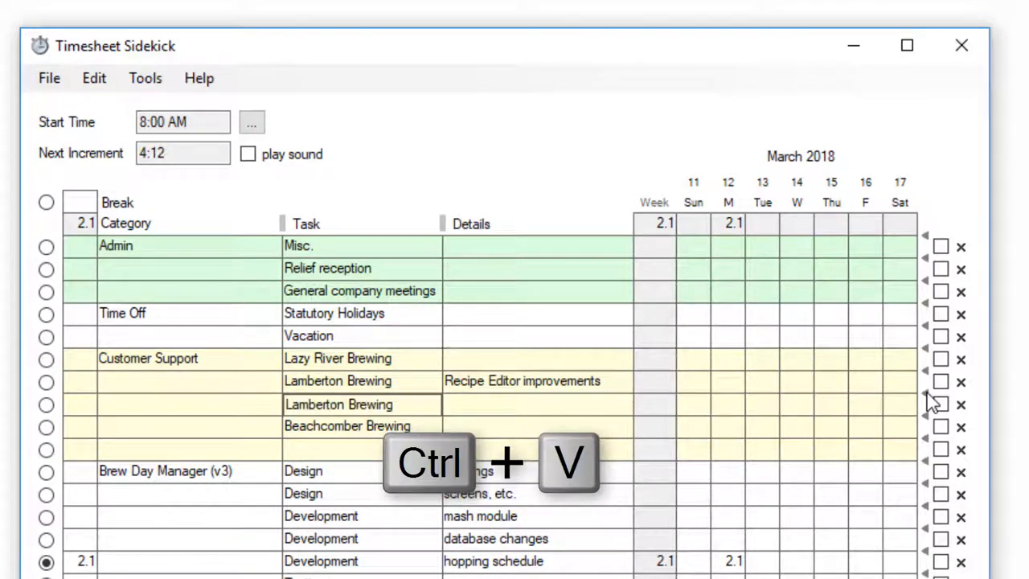
{"action": "key", "text": "Right"}
{"action": "type", "text": "Ma"}
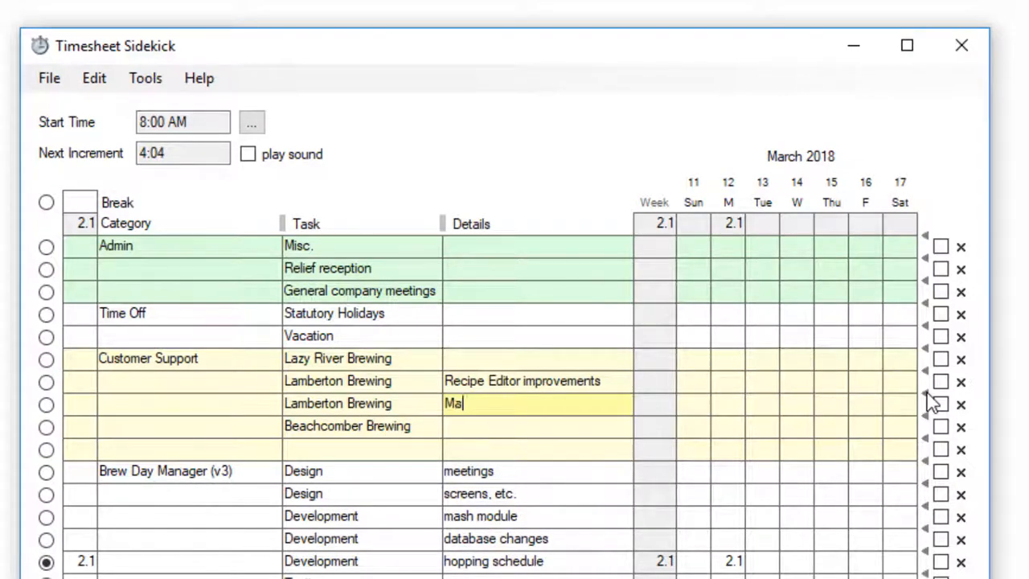
{"action": "type", "text": "sh Module issue"}
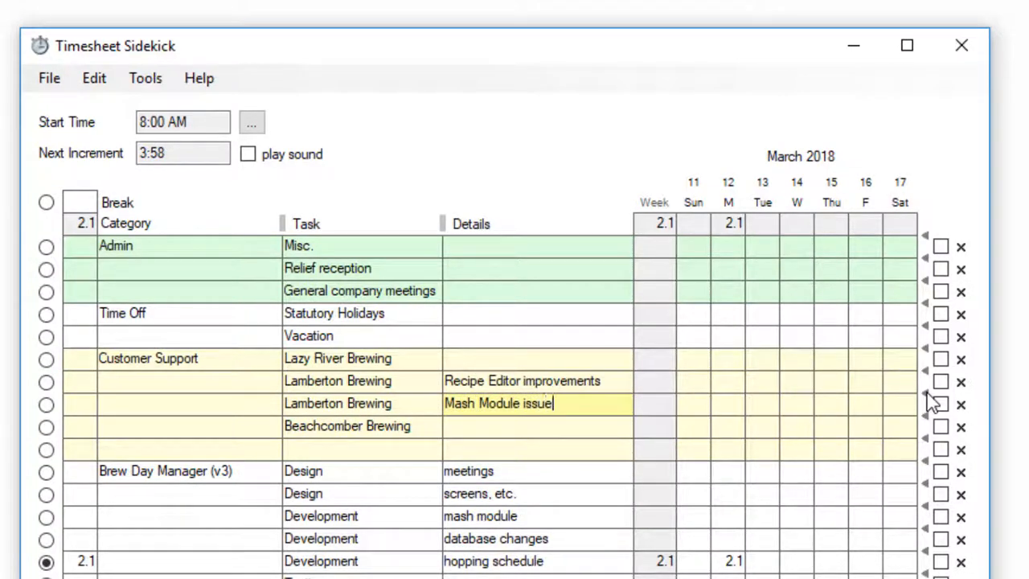
{"action": "key", "text": "Return"}
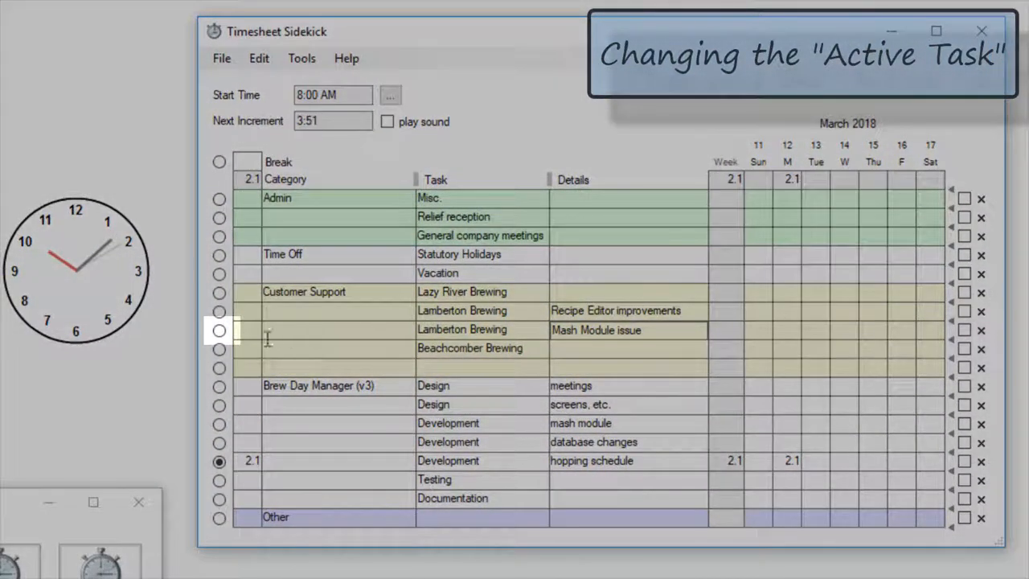
Make the Lamberton Brewing Mash Module issue the active task, switch to Break at noon, and resume the issue at 1:00.
{"action": "left_click", "coordinate": [219, 331]}
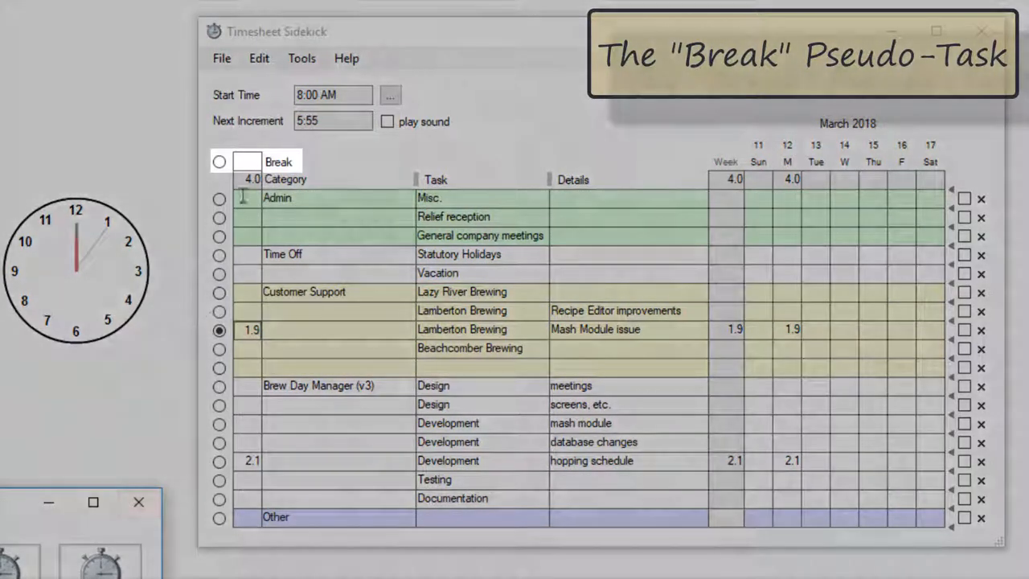
{"action": "left_click", "coordinate": [219, 162]}
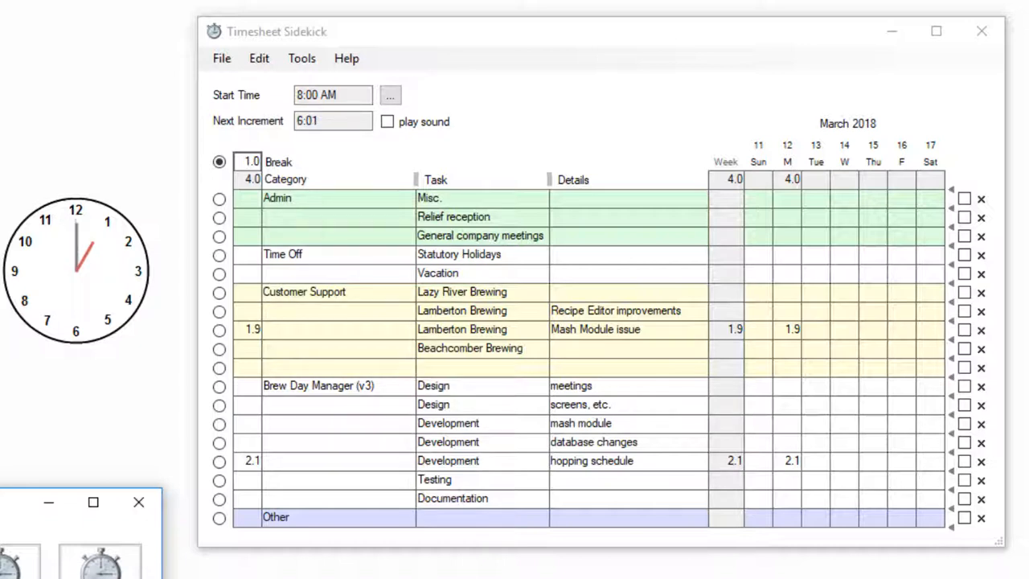
{"action": "left_click", "coordinate": [219, 330]}
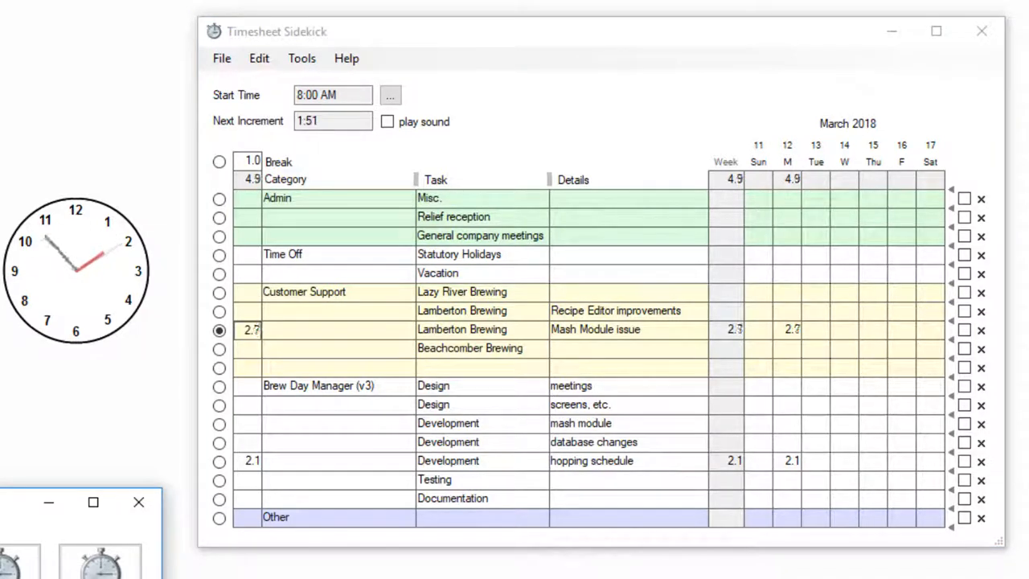
Make the hopping schedule development task active and advance the simulated clock to 5:00.
{"action": "left_click", "coordinate": [219, 462]}
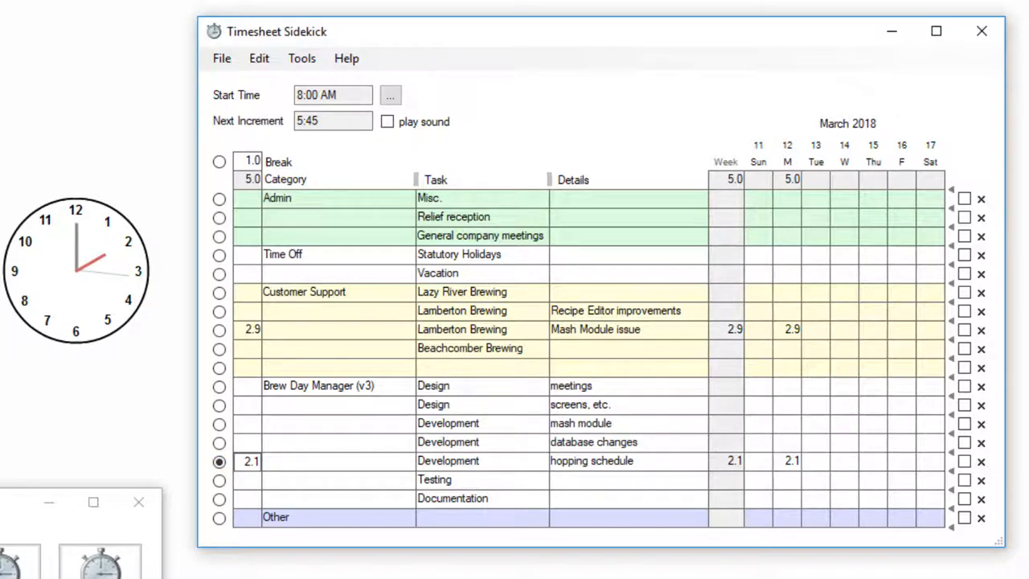
{"action": "left_click", "coordinate": [80, 573]}
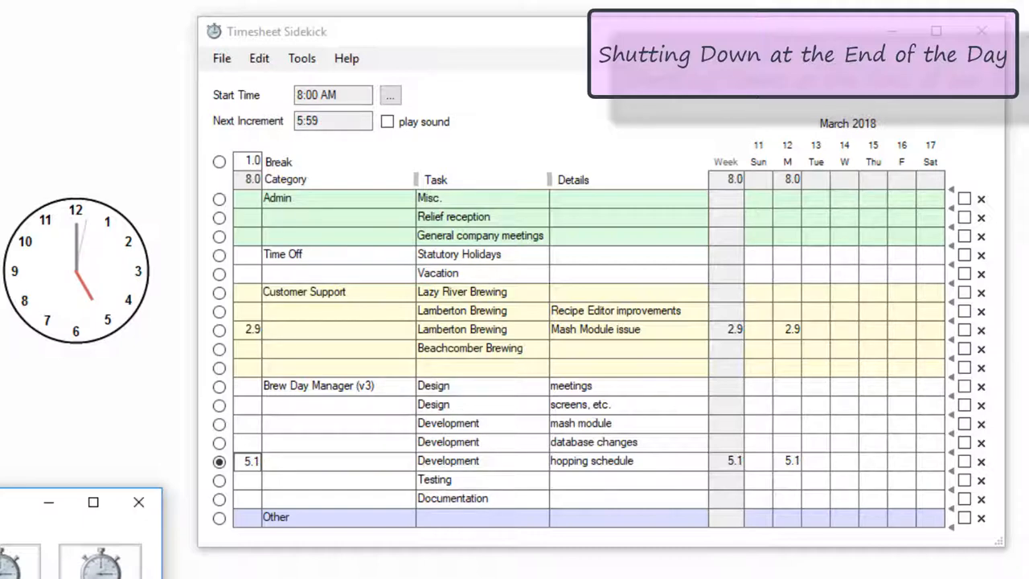
Close Timesheet Sidekick at the end of the day and set the simulated date to March 13, 2018.
{"action": "left_click", "coordinate": [973, 25]}
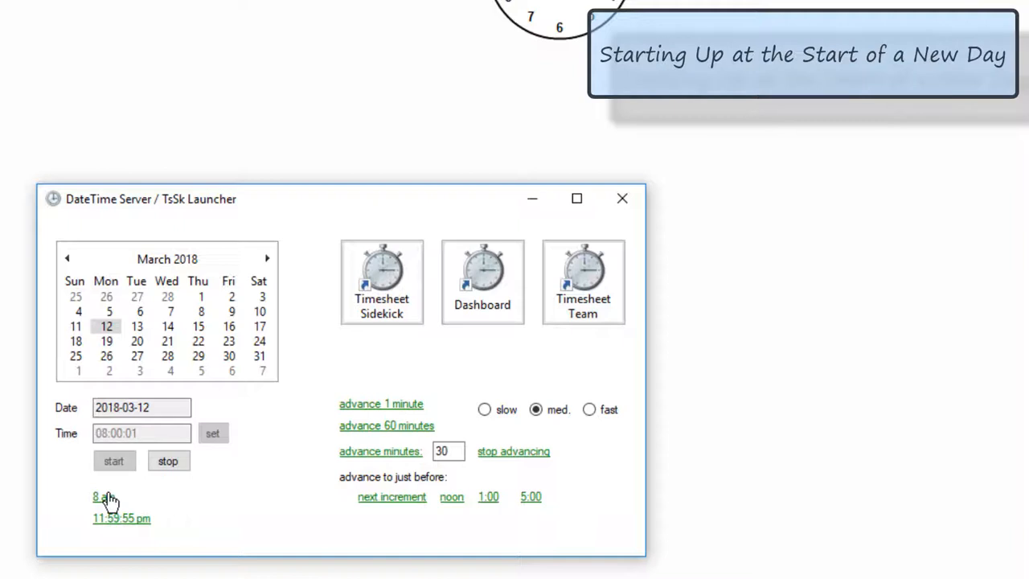
{"action": "left_click", "coordinate": [138, 326]}
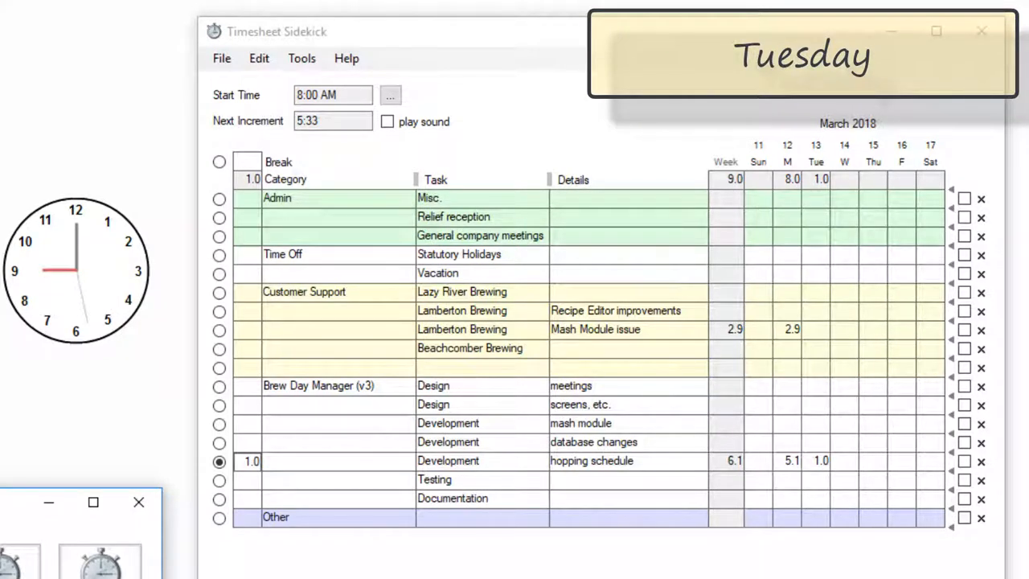
Track Design meetings until 10:30 and the hopping schedule task until noon by switching the active task and advancing the simulated clock.
{"action": "left_click", "coordinate": [220, 387]}
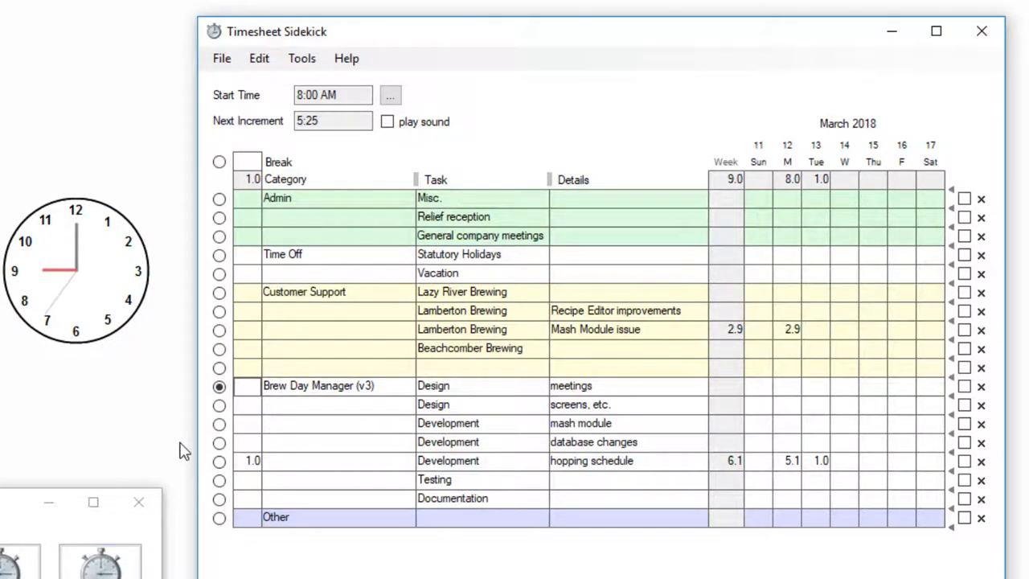
{"action": "left_click", "coordinate": [137, 559]}
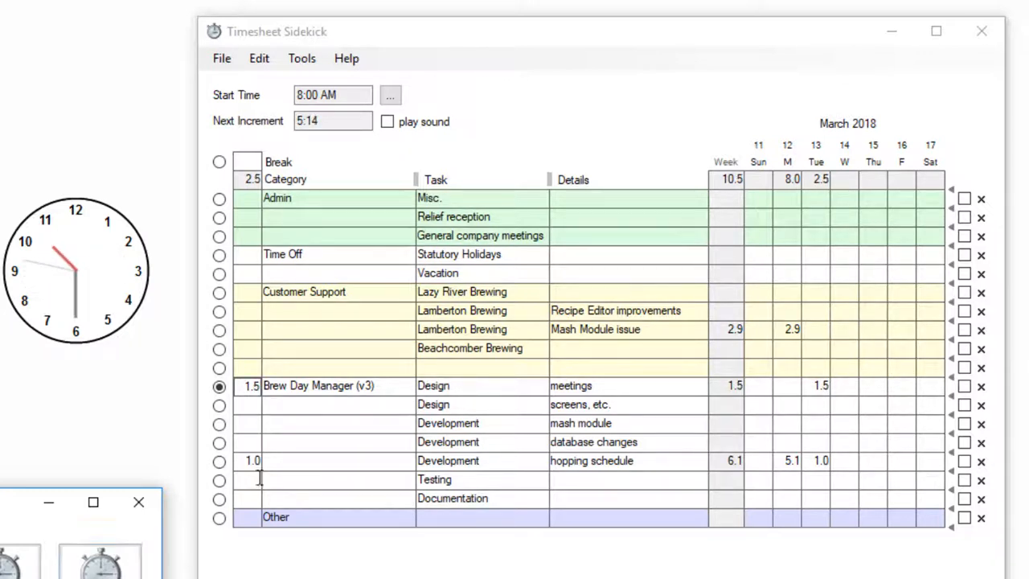
{"action": "left_click", "coordinate": [220, 463]}
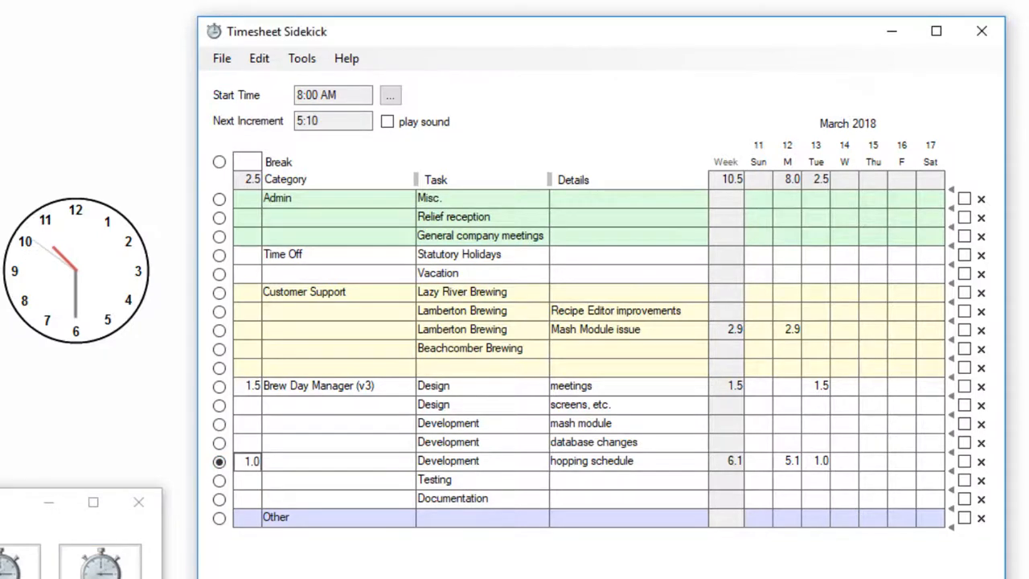
{"action": "left_click", "coordinate": [99, 573]}
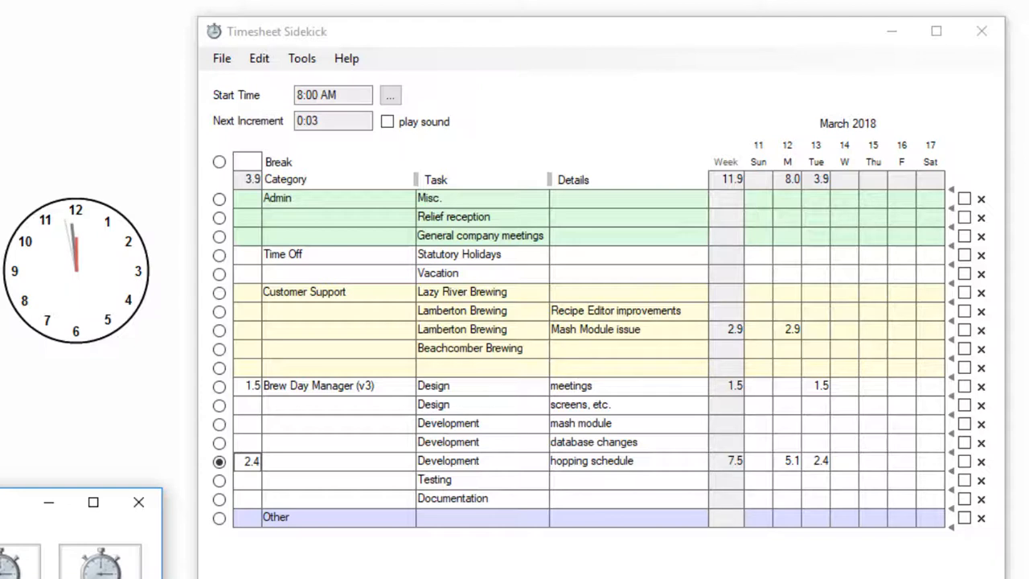
Record a break from noon until 1:00 on the simulated clock and return to the hopping schedule task.
{"action": "left_click", "coordinate": [219, 162]}
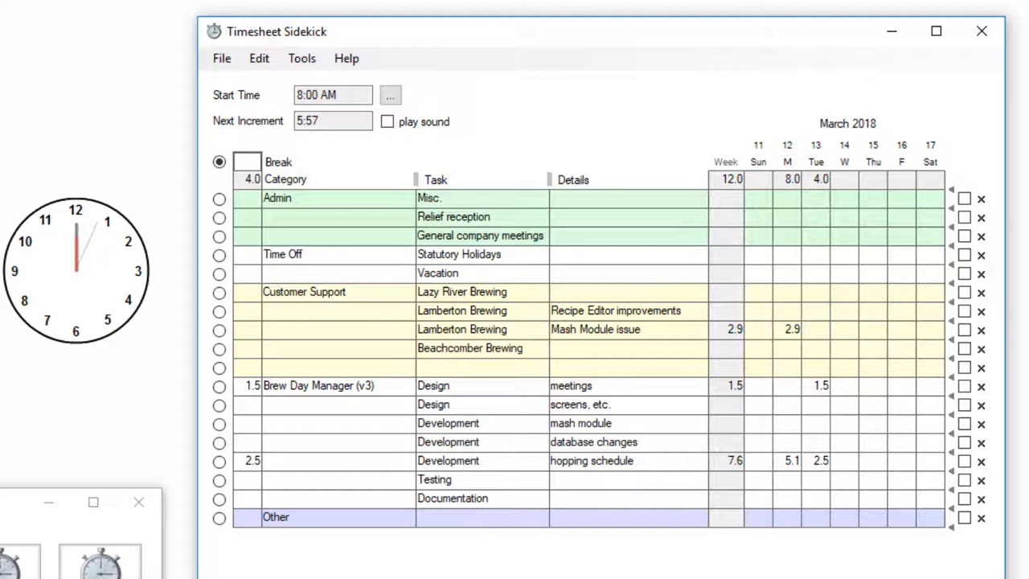
{"action": "left_click", "coordinate": [99, 565]}
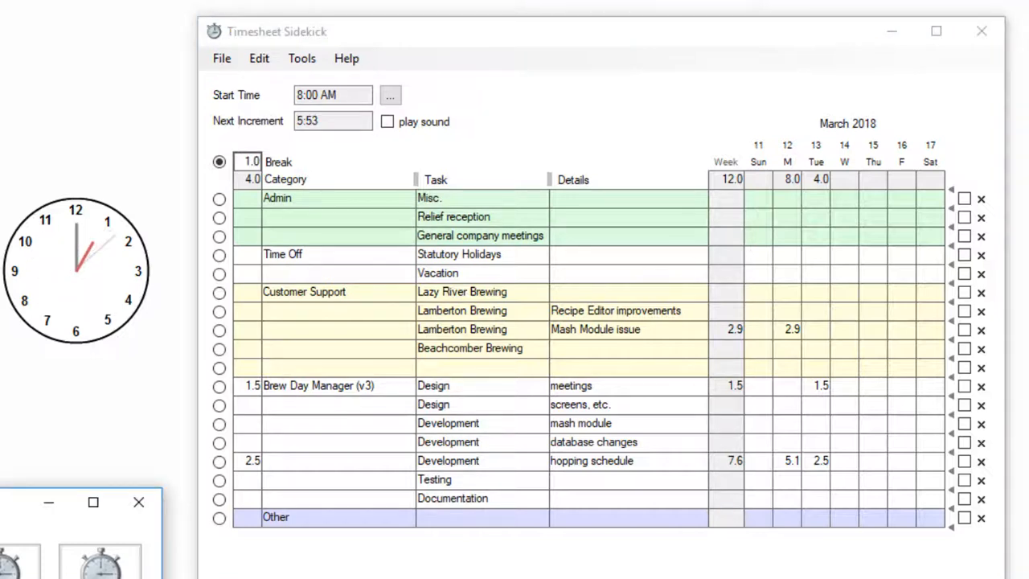
{"action": "left_click", "coordinate": [219, 463]}
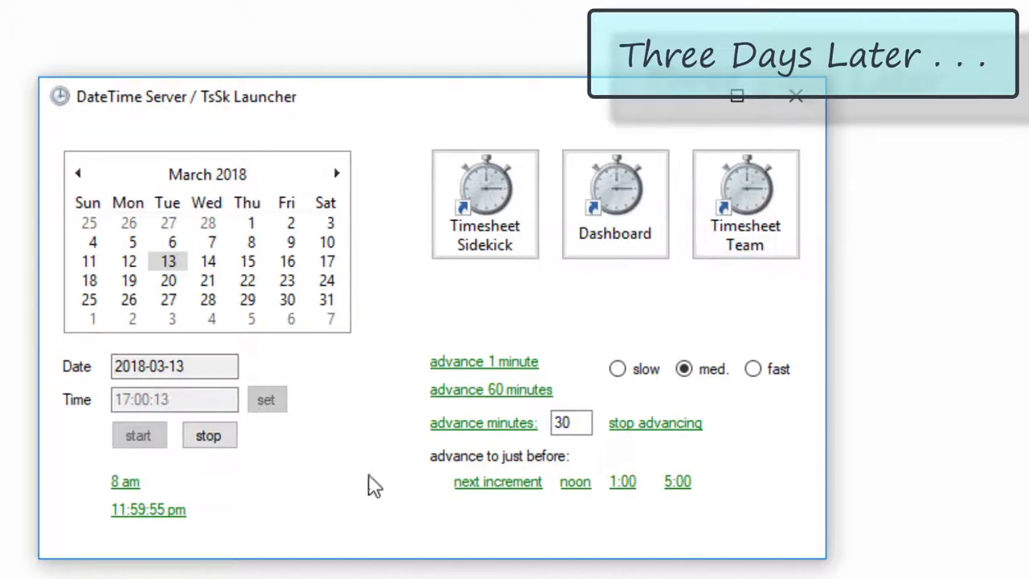
Set the simulated clock to 8 am on Friday, March 16, 2018.
{"action": "left_click", "coordinate": [123, 483]}
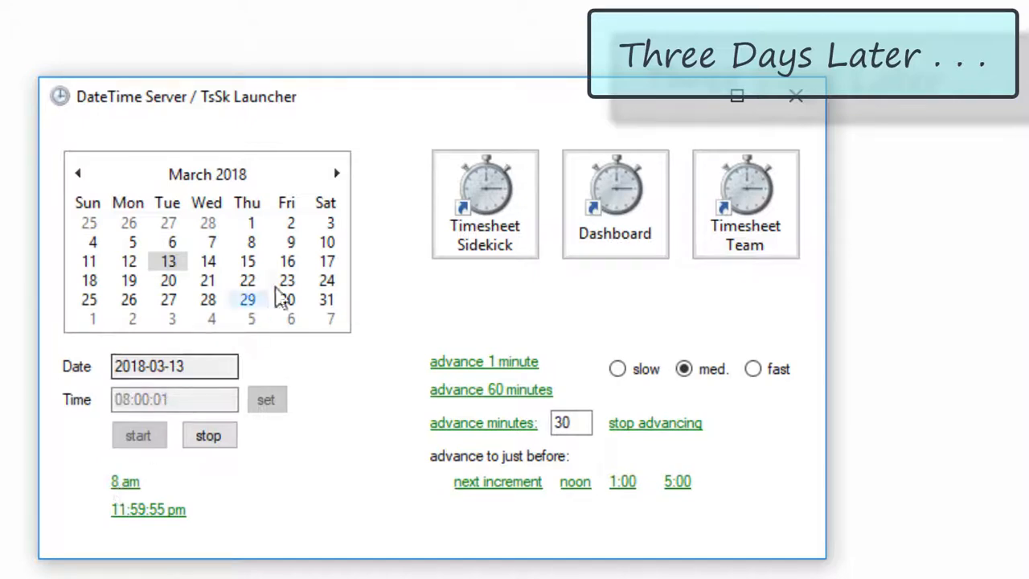
{"action": "left_click", "coordinate": [293, 263]}
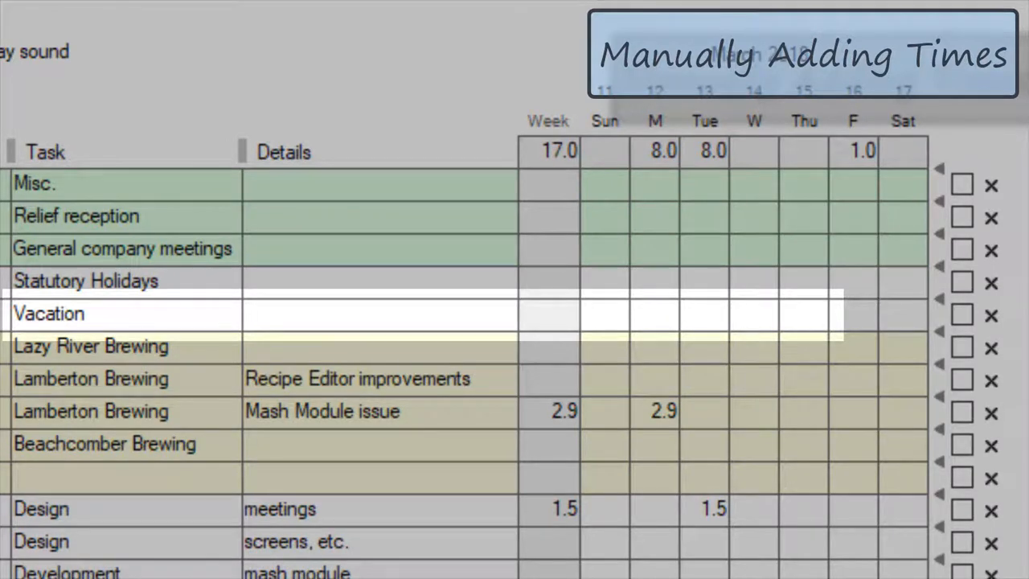
Enter 8 hours of Vacation for both Wednesday and Thursday.
{"action": "left_click", "coordinate": [739, 318]}
{"action": "type", "text": "8"}
{"action": "key", "text": "Return"}
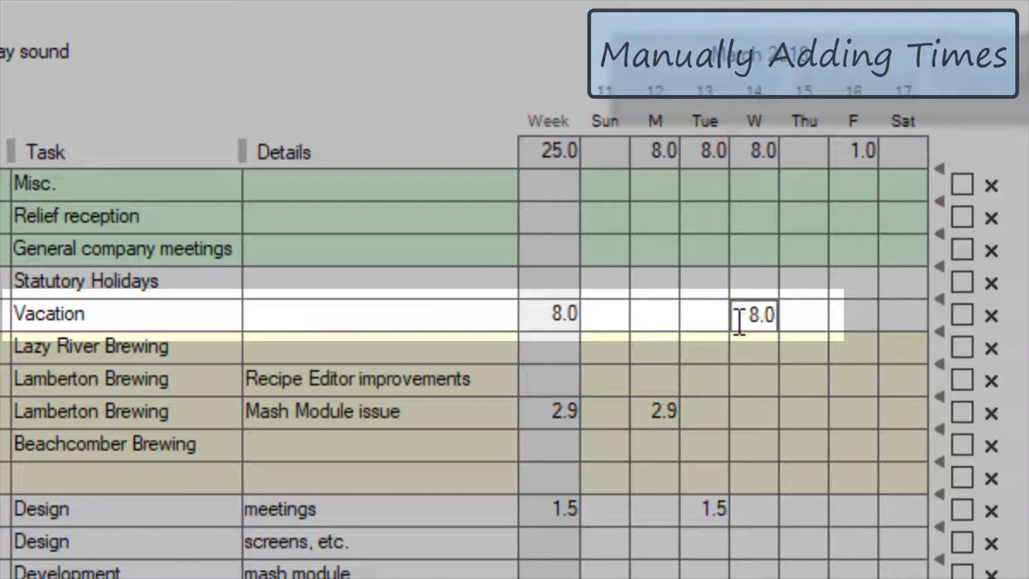
{"action": "key", "text": "Tab"}
{"action": "type", "text": "8"}
{"action": "key", "text": "Return"}
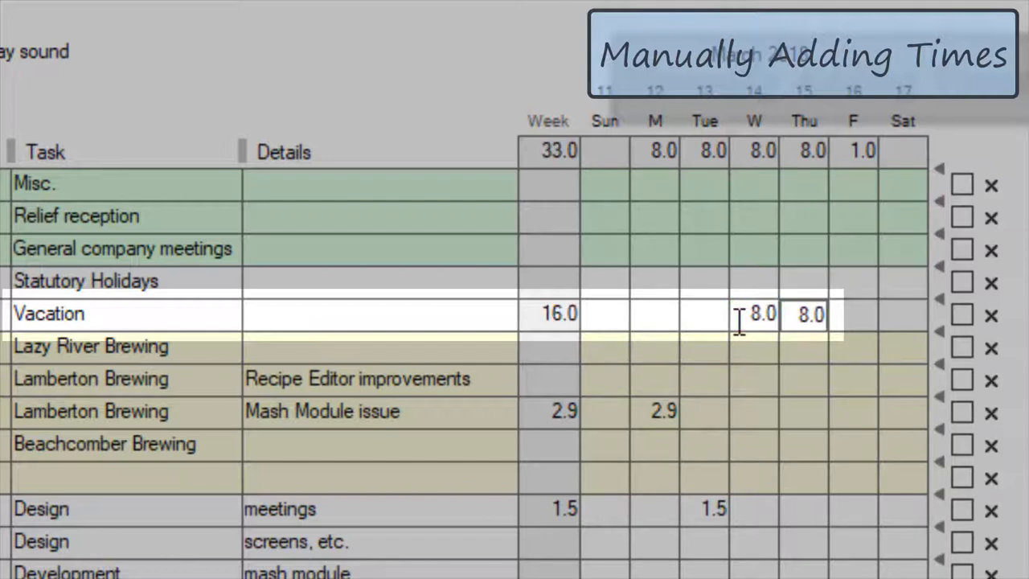
Enter "yard work" as the details of the Vacation task.
{"action": "key", "text": "shift+Tab"}
{"action": "key", "text": "shift+Tab"}
{"action": "key", "text": "shift+Tab"}
{"action": "key", "text": "shift+Tab"}
{"action": "key", "text": "shift+Tab"}
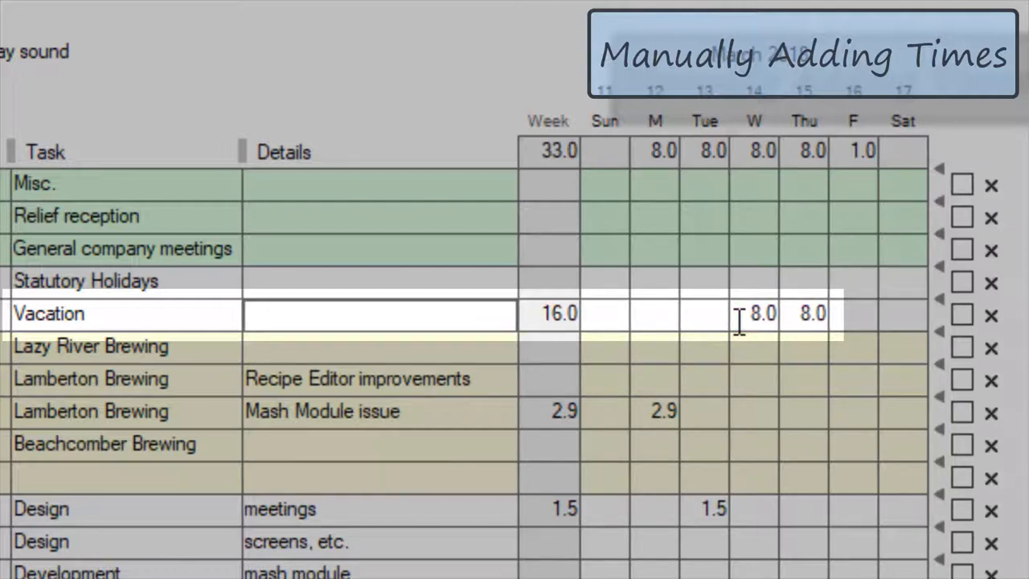
{"action": "type", "text": "yard "}
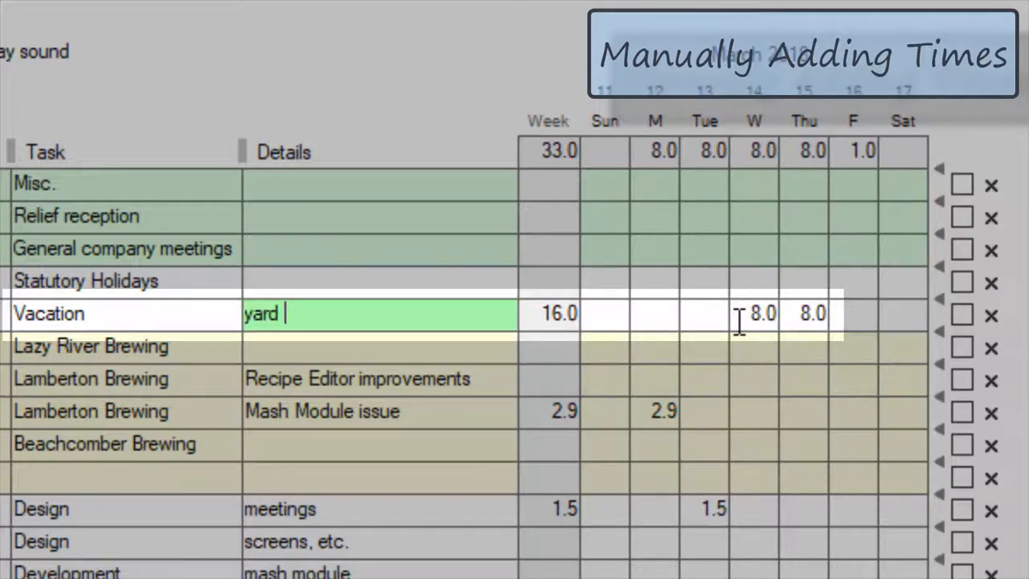
{"action": "type", "text": "work"}
{"action": "key", "text": "Return"}
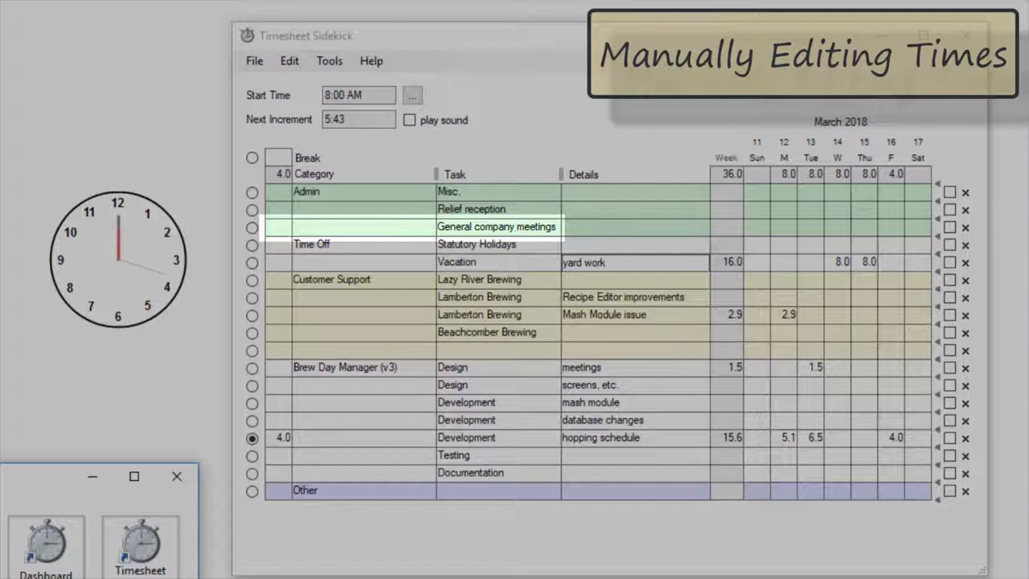
Set today's time to 0.5 hours for General company meetings and 3.5 hours for the hopping schedule task.
{"action": "left_click", "coordinate": [283, 225]}
{"action": "type", "text": "0.5"}
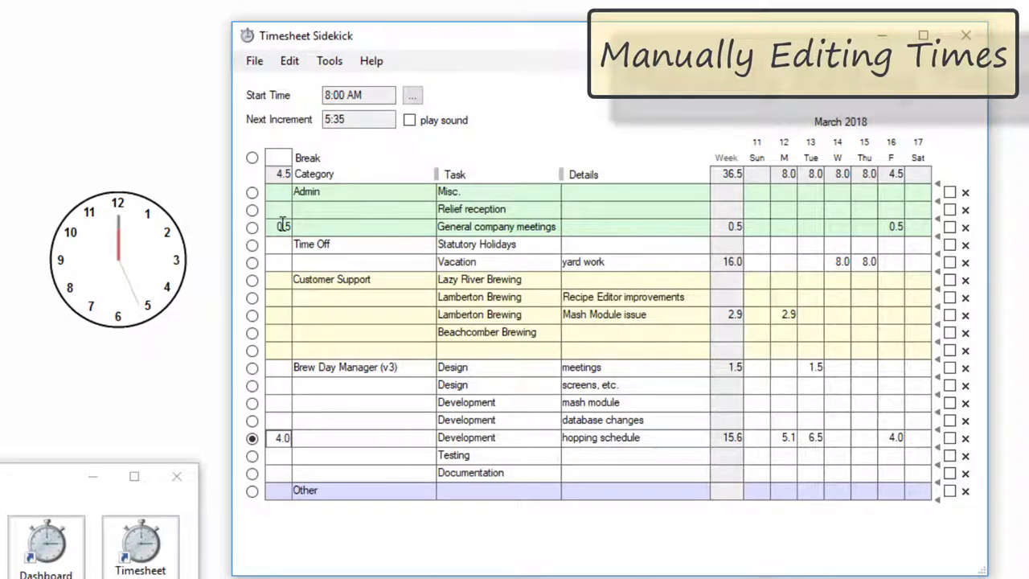
{"action": "type", "text": "3.5"}
{"action": "key", "text": "Return"}
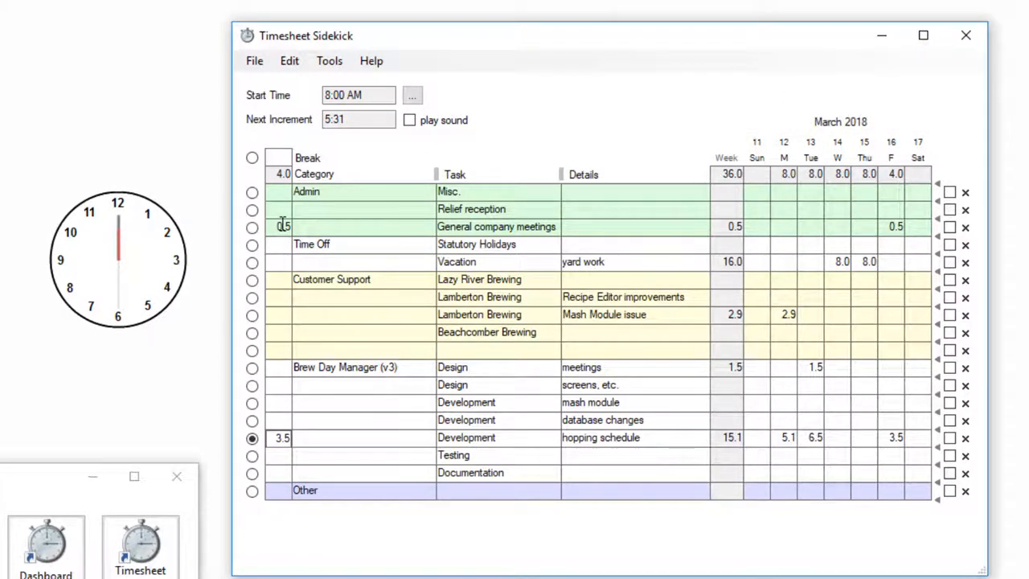
Switch the active task to Break and advance the simulated clock to 1:00.
{"action": "left_click", "coordinate": [253, 159]}
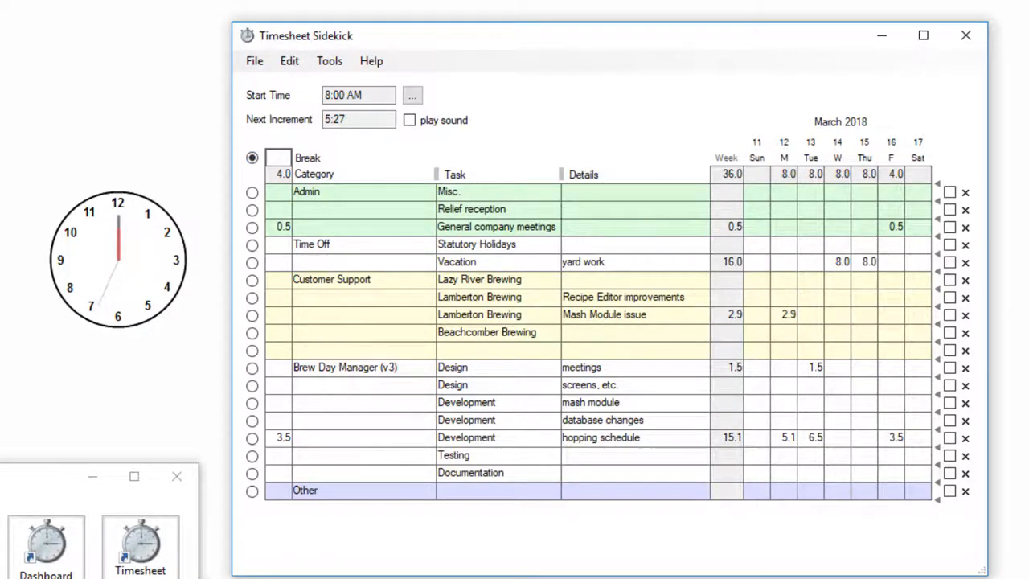
{"action": "left_click", "coordinate": [85, 574]}
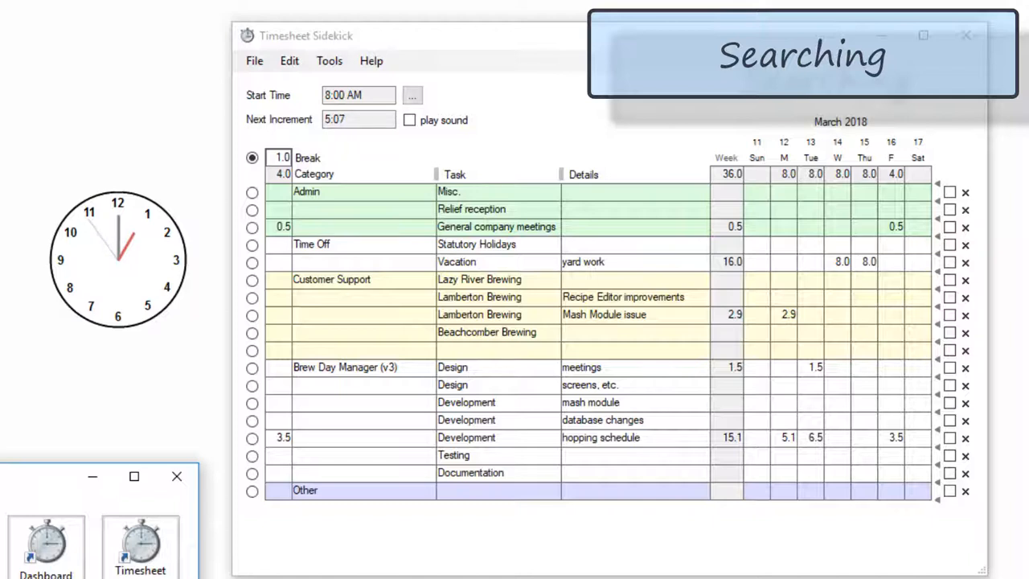
Make Beachcomber Brewing the active task and enter "Brew Day Manager - stuck mash" as its details.
{"action": "left_click", "coordinate": [252, 333]}
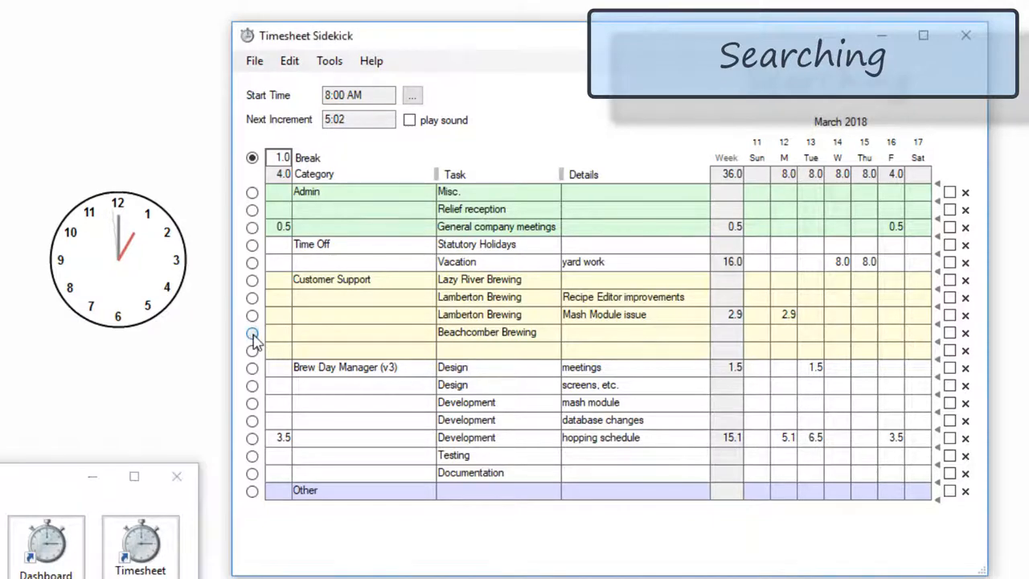
{"action": "left_click", "coordinate": [603, 333]}
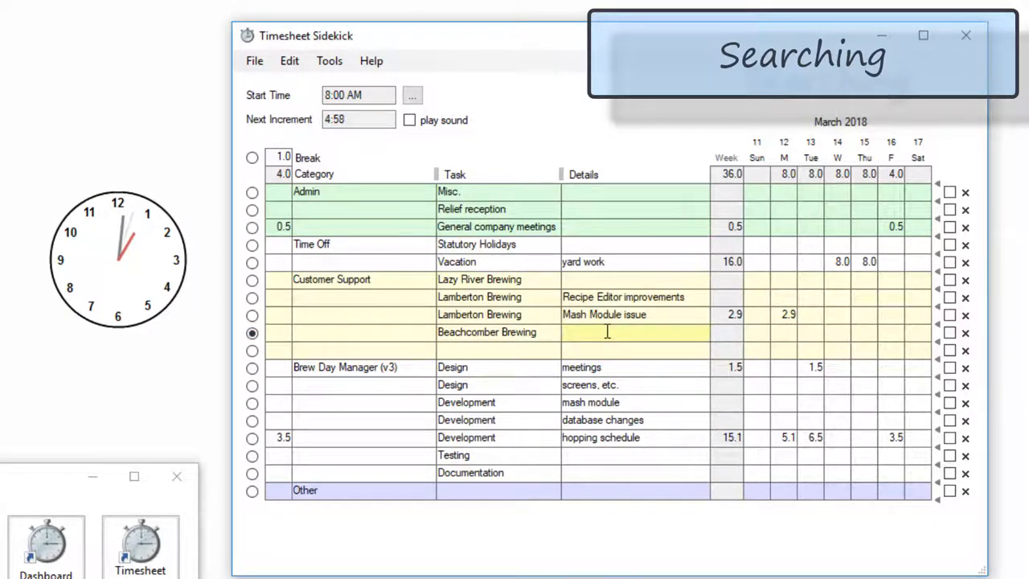
{"action": "type", "text": "Brew Day Manager - stuck mash"}
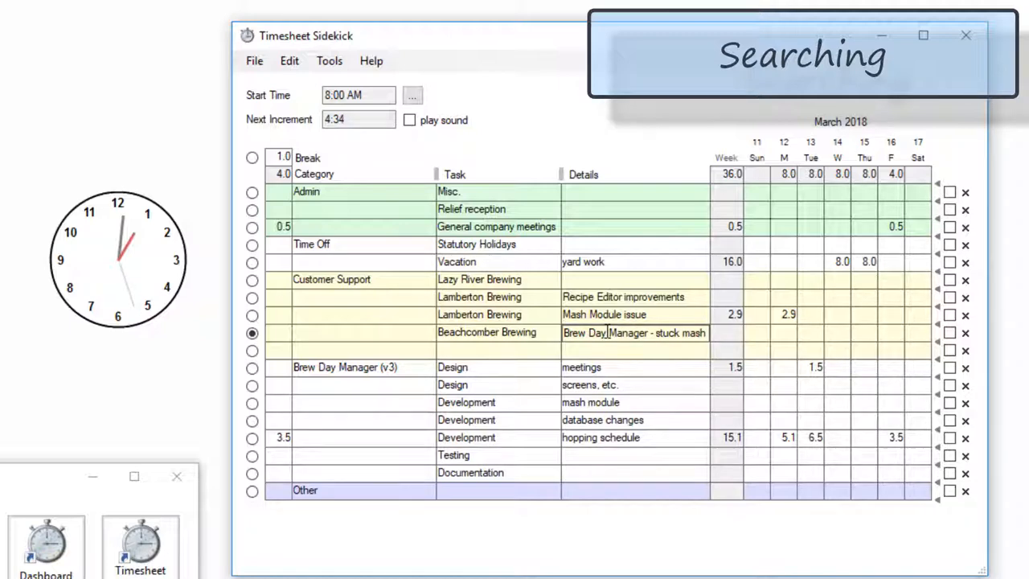
Search all timesheets for the single string "stuck".
{"action": "left_click", "coordinate": [343, 64]}
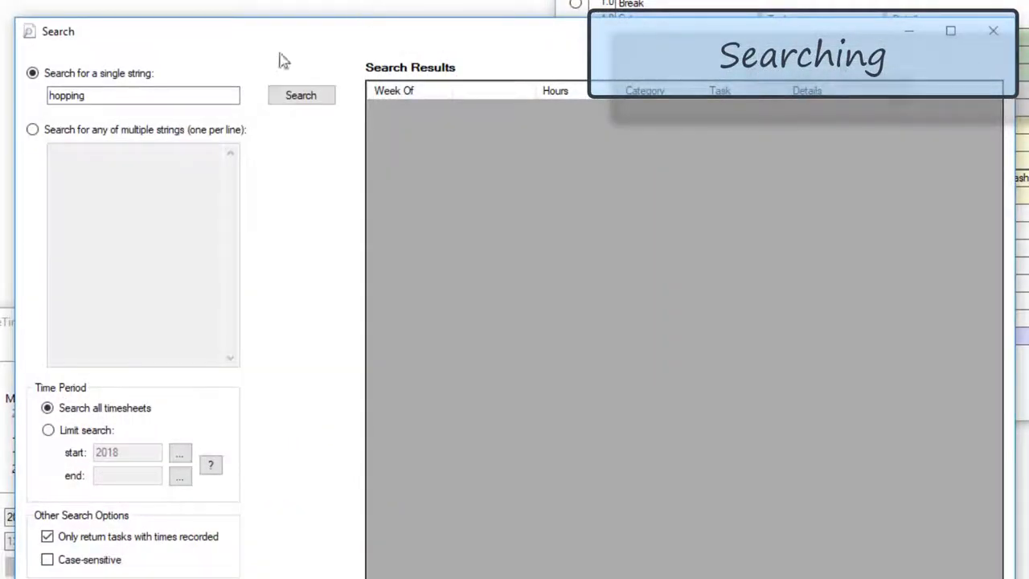
{"action": "left_click", "coordinate": [201, 95]}
{"action": "double_click", "coordinate": [200, 95]}
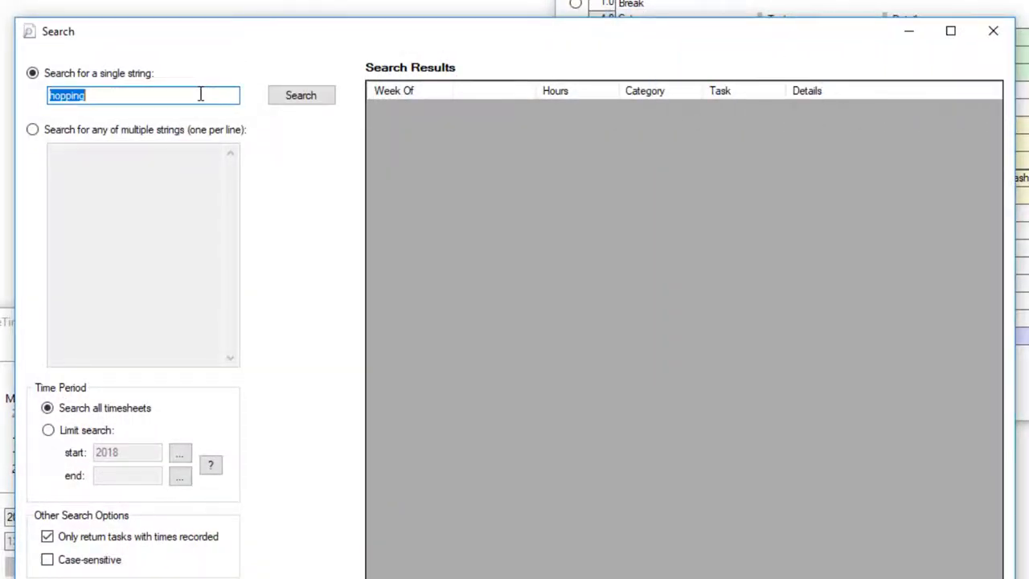
{"action": "type", "text": "stu"}
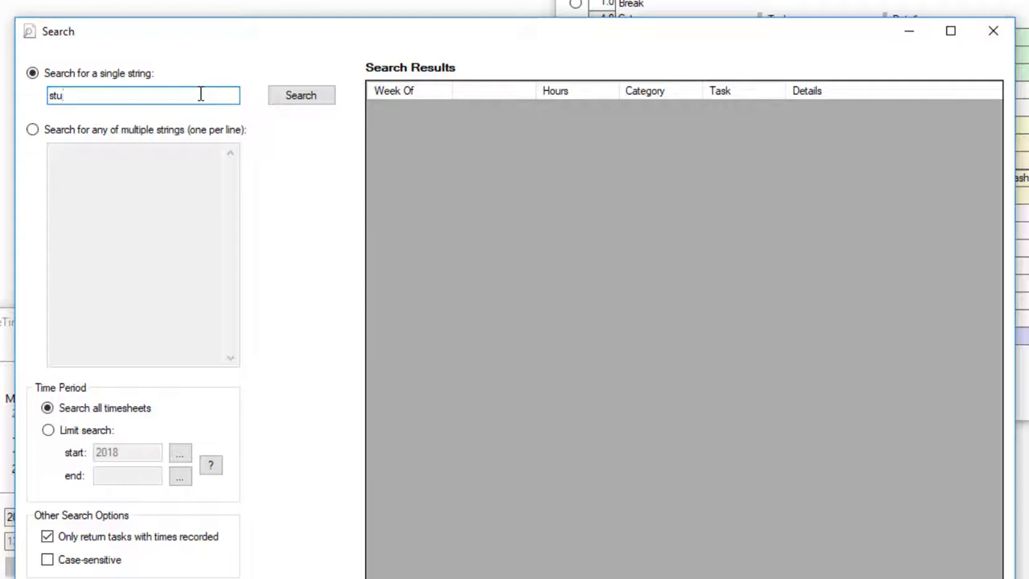
{"action": "type", "text": "ck"}
{"action": "left_click", "coordinate": [303, 98]}
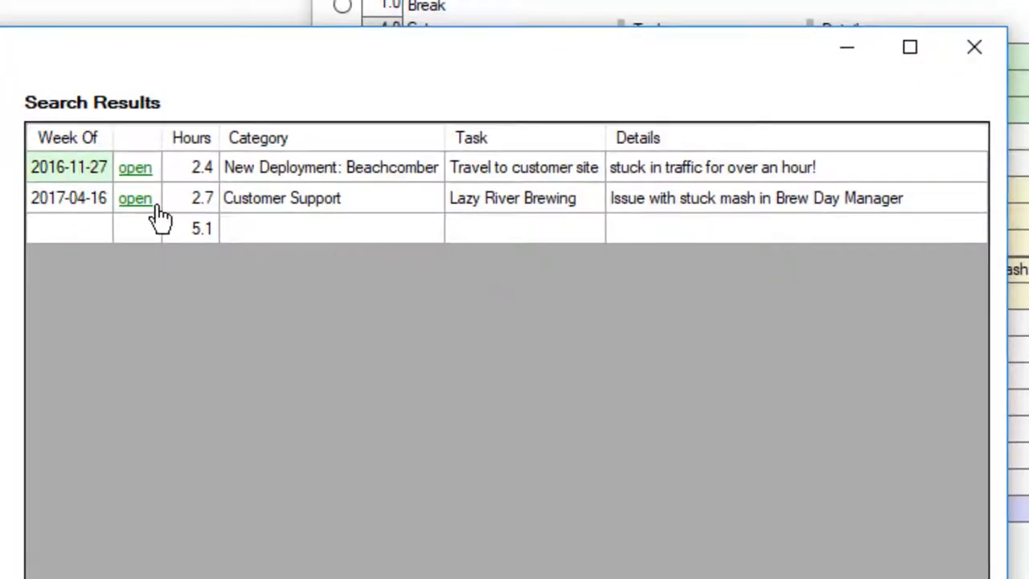
Open the 2017-04-16 timesheet from the search results, highlight its Thursday column, and close the timesheet and the search.
{"action": "left_click", "coordinate": [136, 199]}
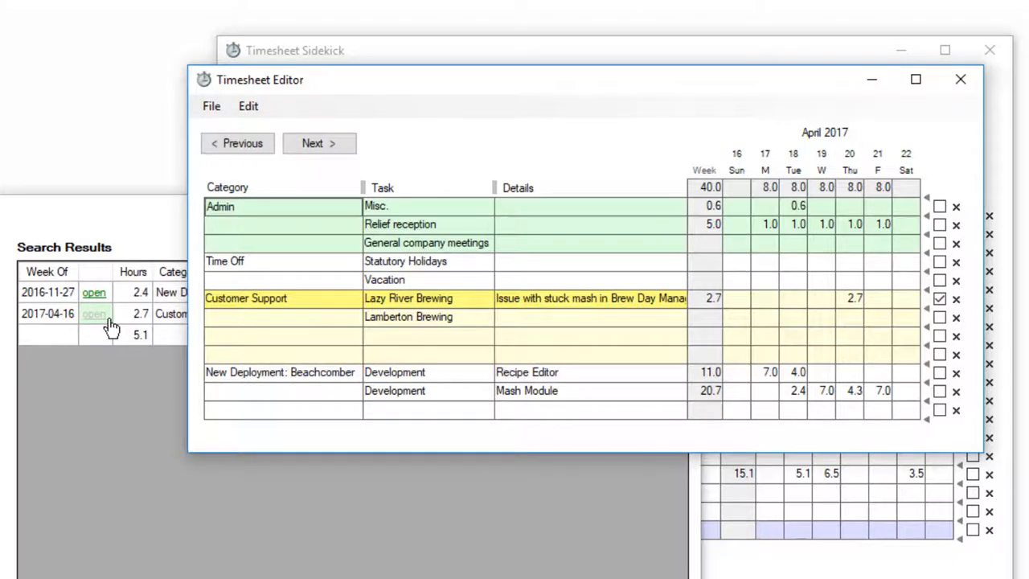
{"action": "left_click", "coordinate": [857, 179]}
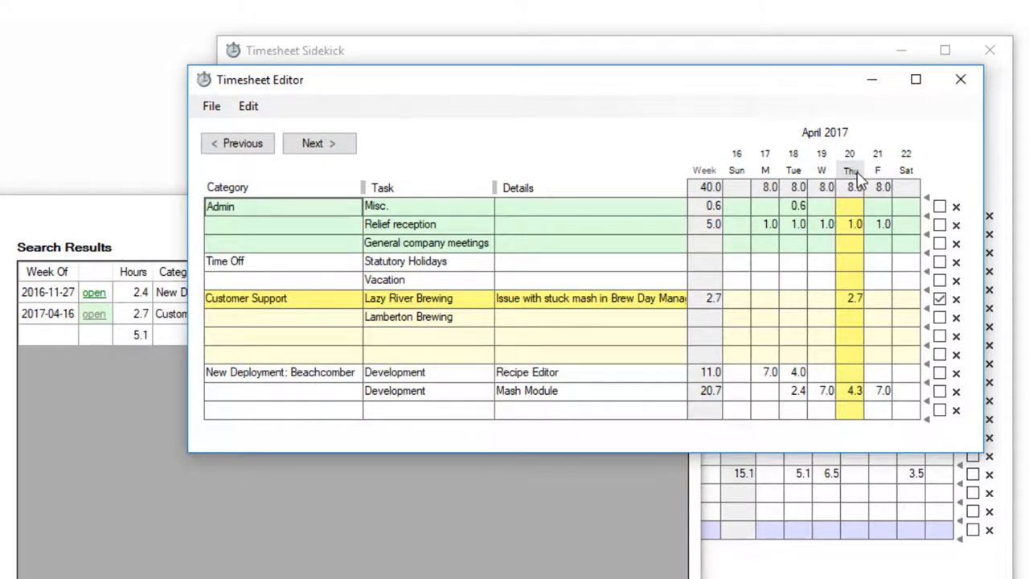
{"action": "left_click", "coordinate": [961, 79]}
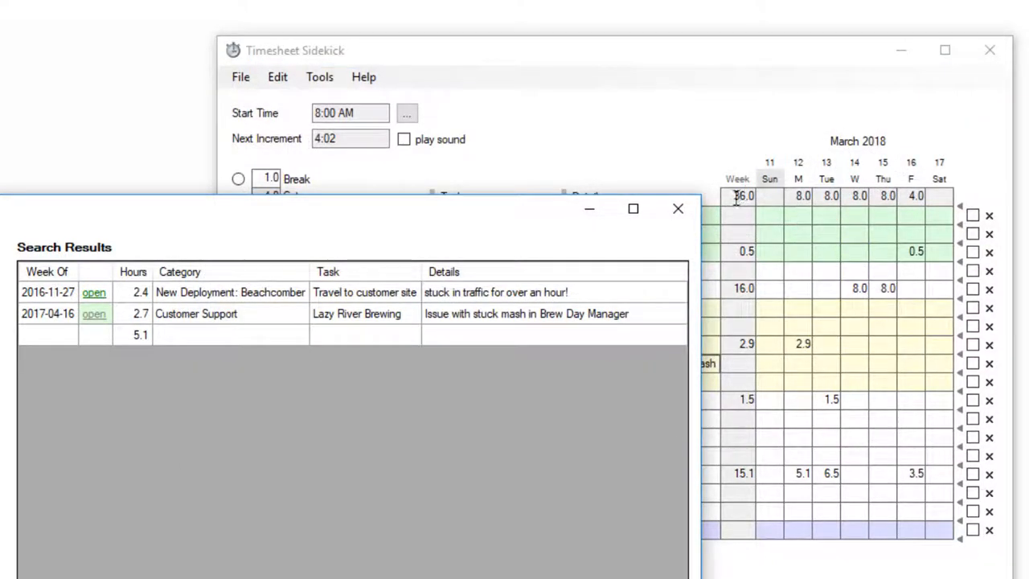
{"action": "left_click", "coordinate": [678, 208]}
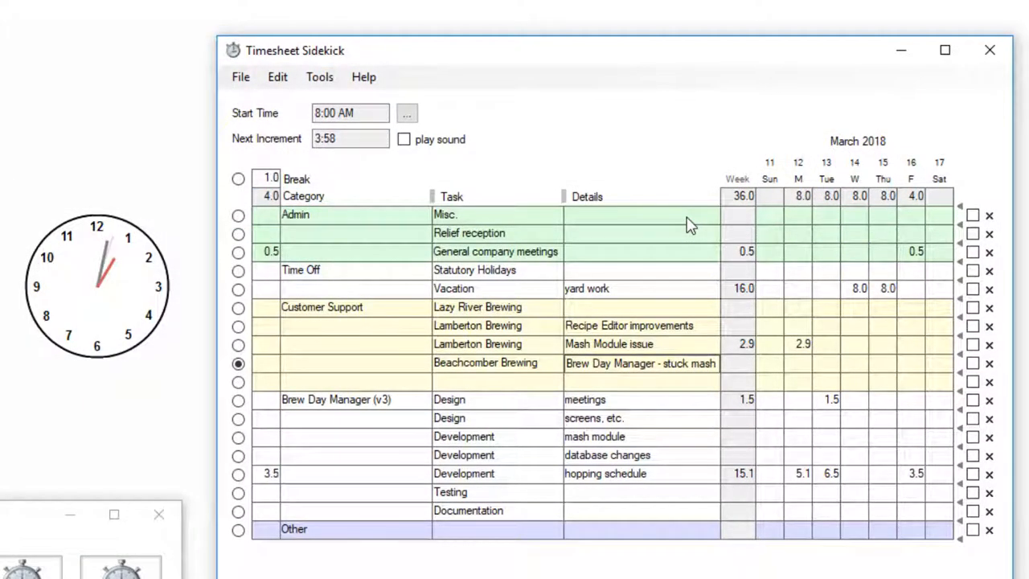
Advance the simulated clock by 60 minutes, make the hopping schedule task active, and advance the clock to 5:00.
{"action": "left_click", "coordinate": [121, 573]}
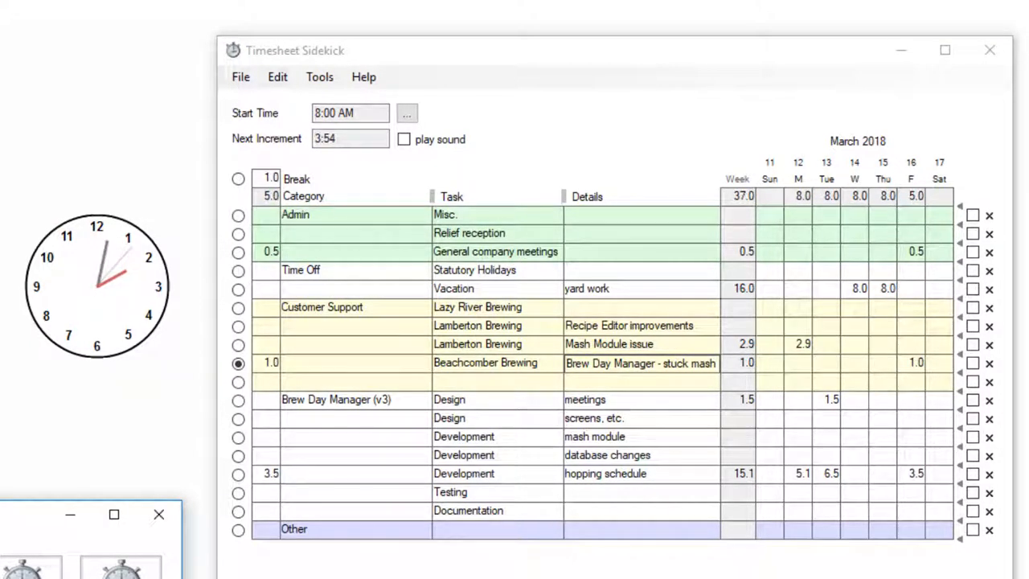
{"action": "left_click", "coordinate": [238, 473]}
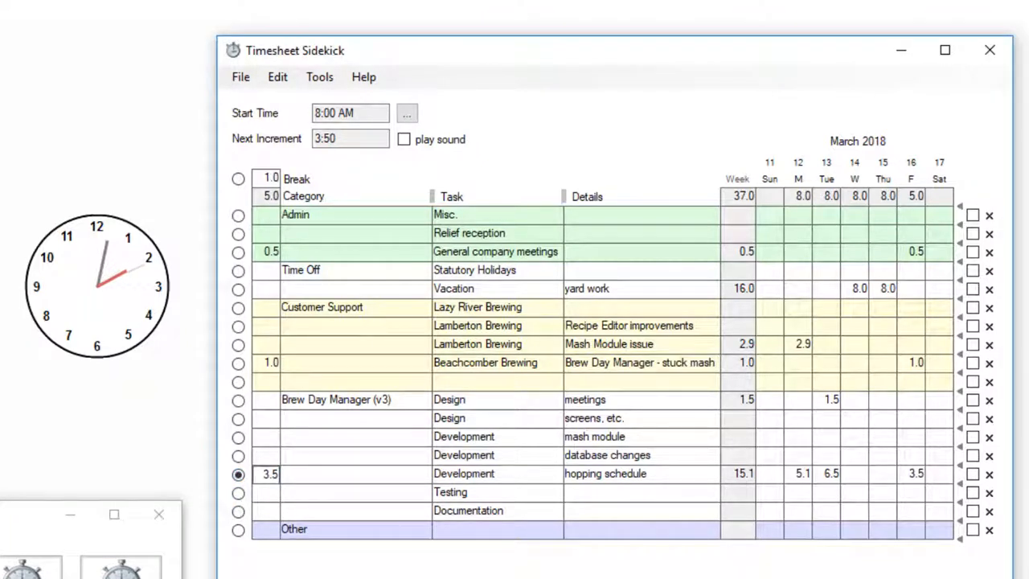
{"action": "left_click", "coordinate": [120, 568]}
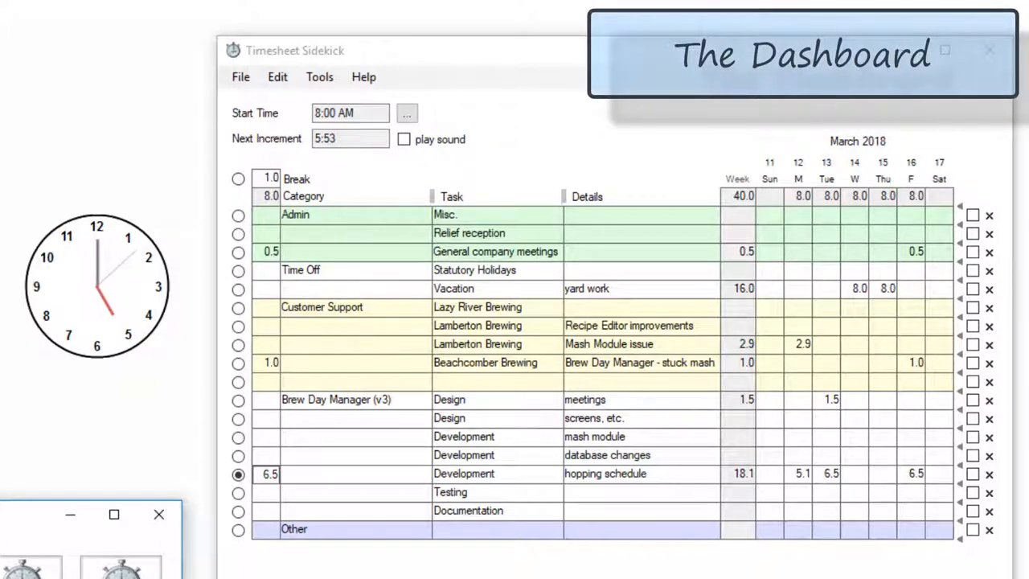
Open the Dashboard and show the breakdown of the Batch Planning Module (v3) category and its Development task.
{"action": "left_click", "coordinate": [319, 77]}
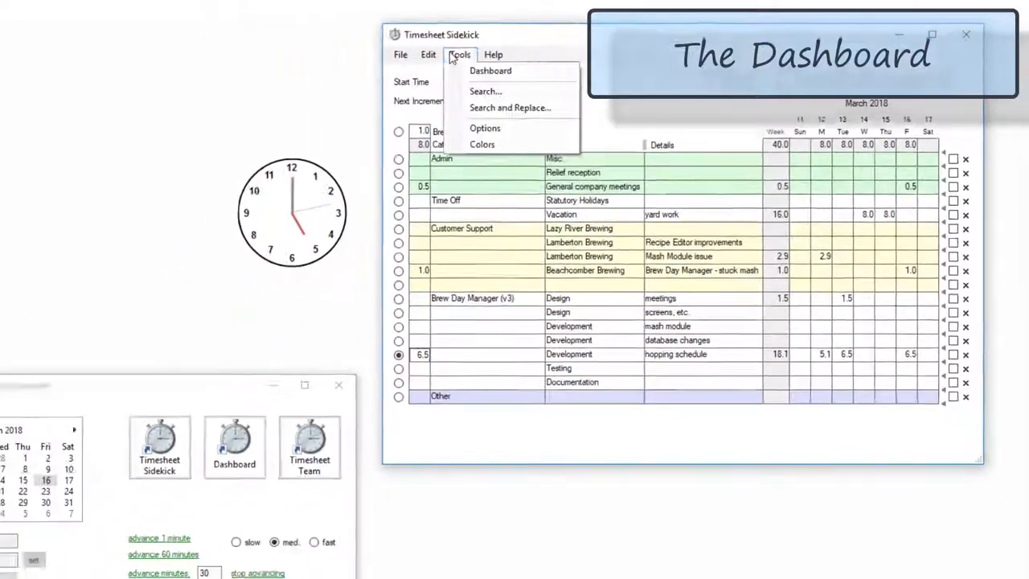
{"action": "left_click", "coordinate": [491, 70]}
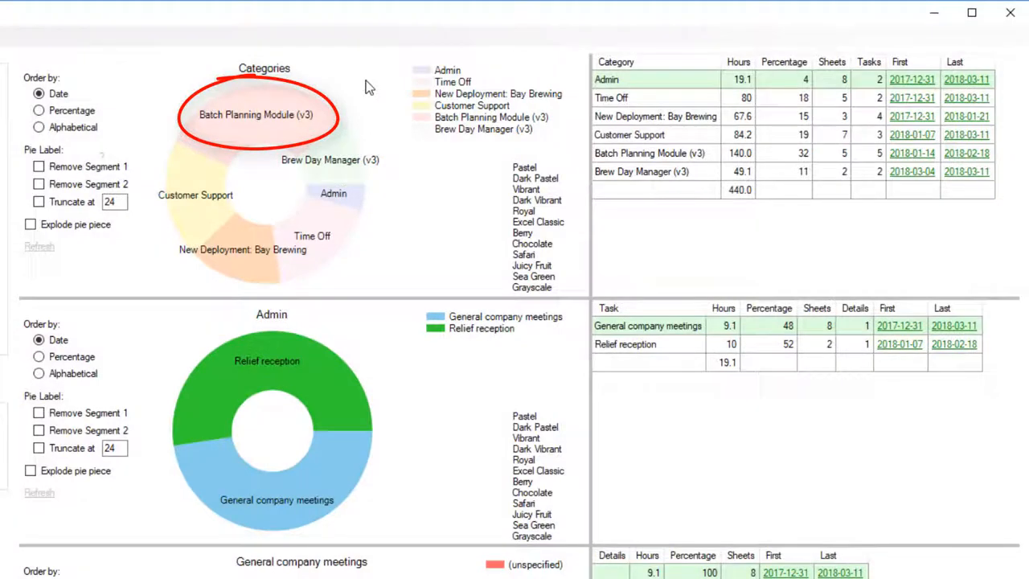
{"action": "left_click", "coordinate": [646, 156]}
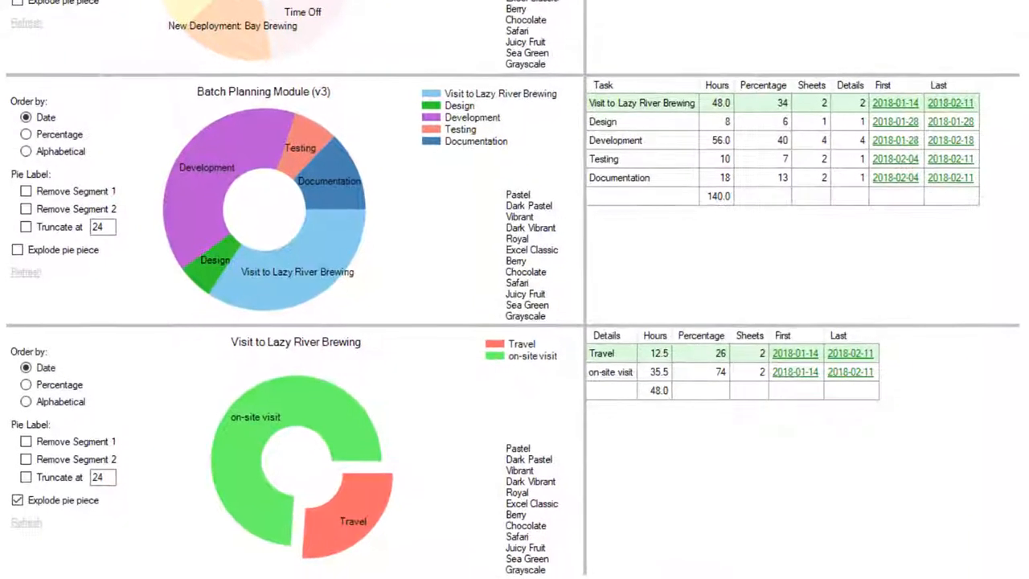
{"action": "left_click", "coordinate": [627, 143]}
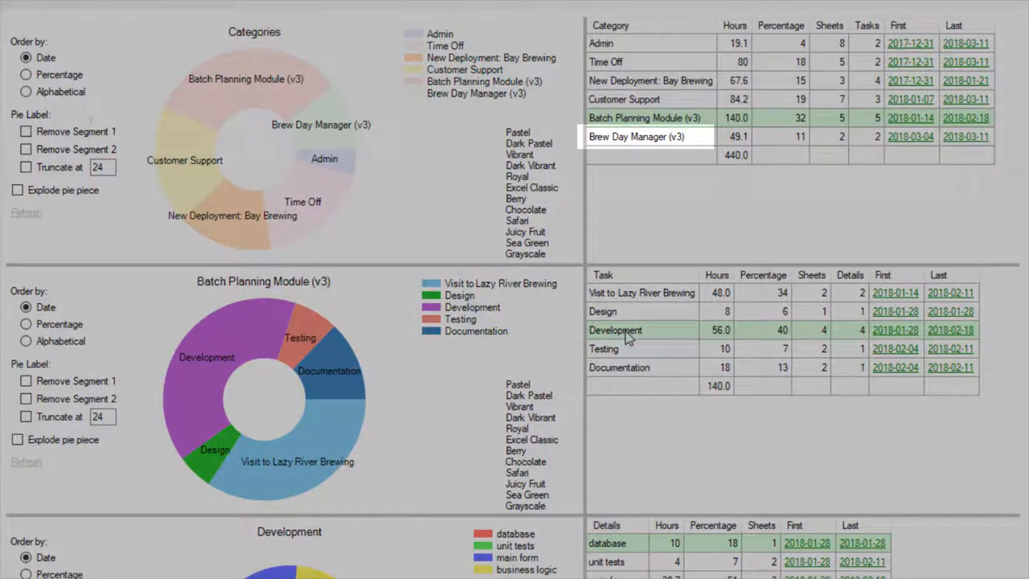
Show the Dashboard breakdowns of Brew Day Manager (v3) Development, including the hopping schedule detail, and of the Time Off category's Vacation task.
{"action": "left_click", "coordinate": [643, 139]}
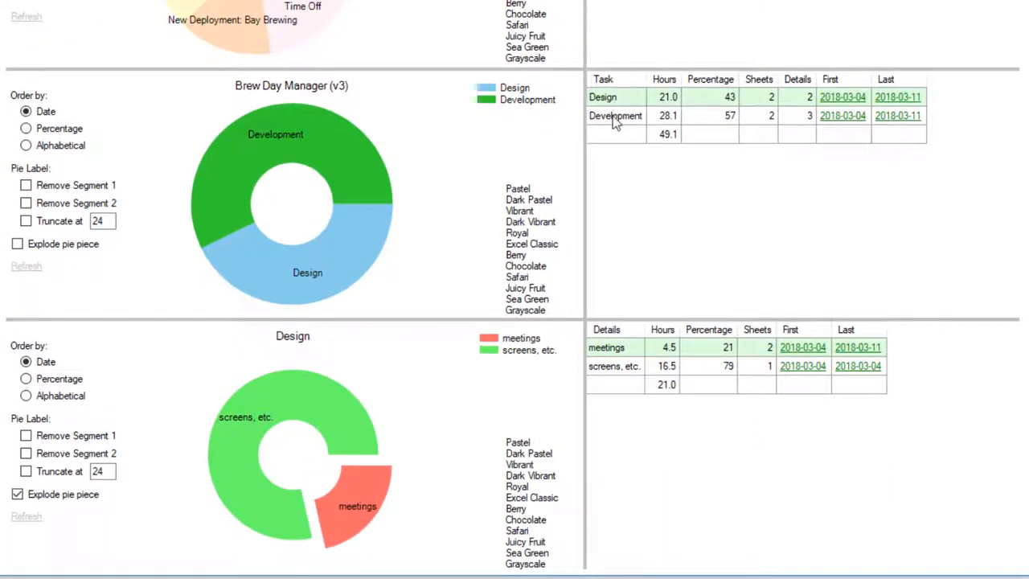
{"action": "left_click", "coordinate": [615, 313]}
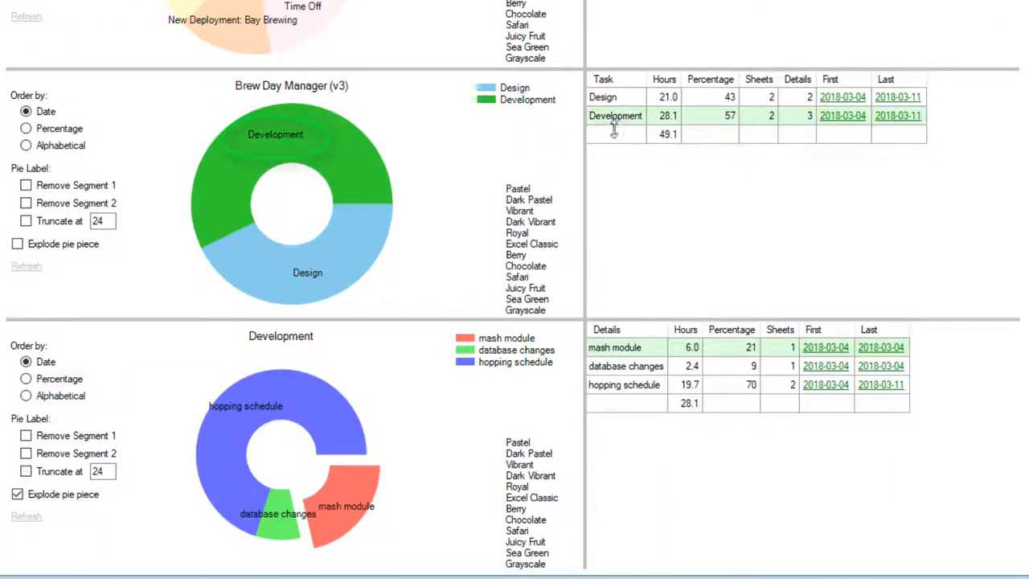
{"action": "left_click", "coordinate": [635, 388]}
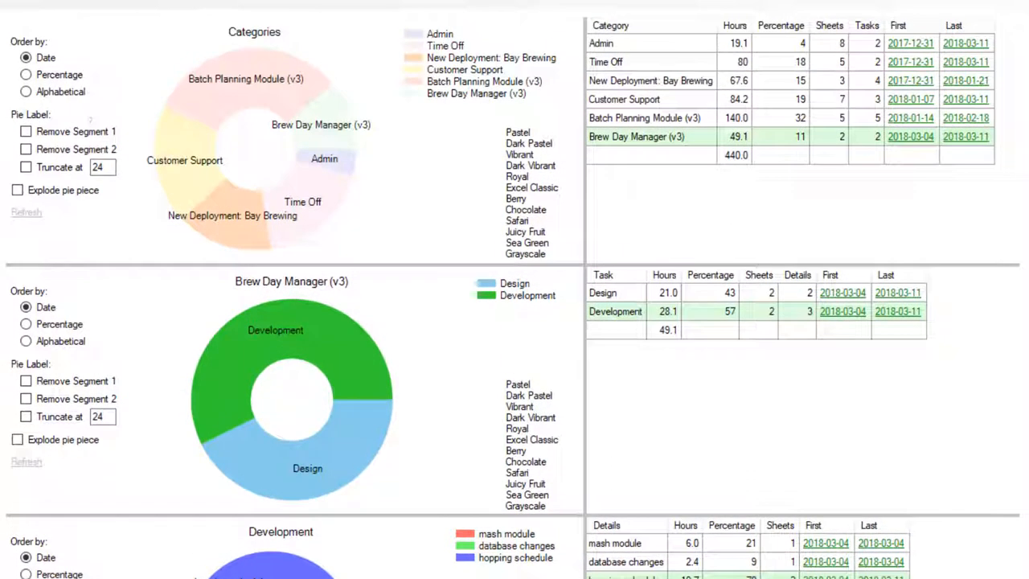
{"action": "left_click", "coordinate": [644, 61]}
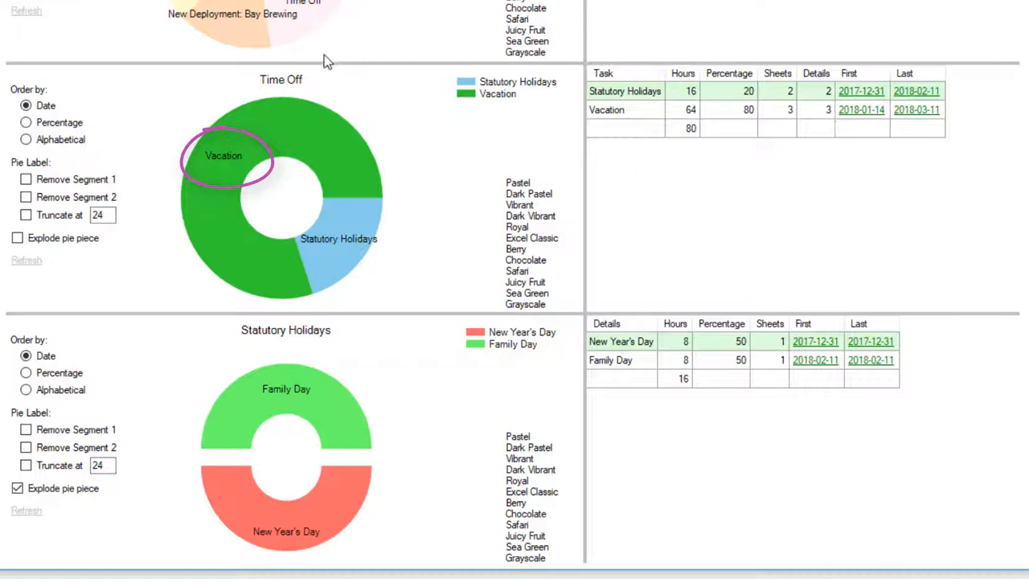
{"action": "left_click", "coordinate": [283, 133]}
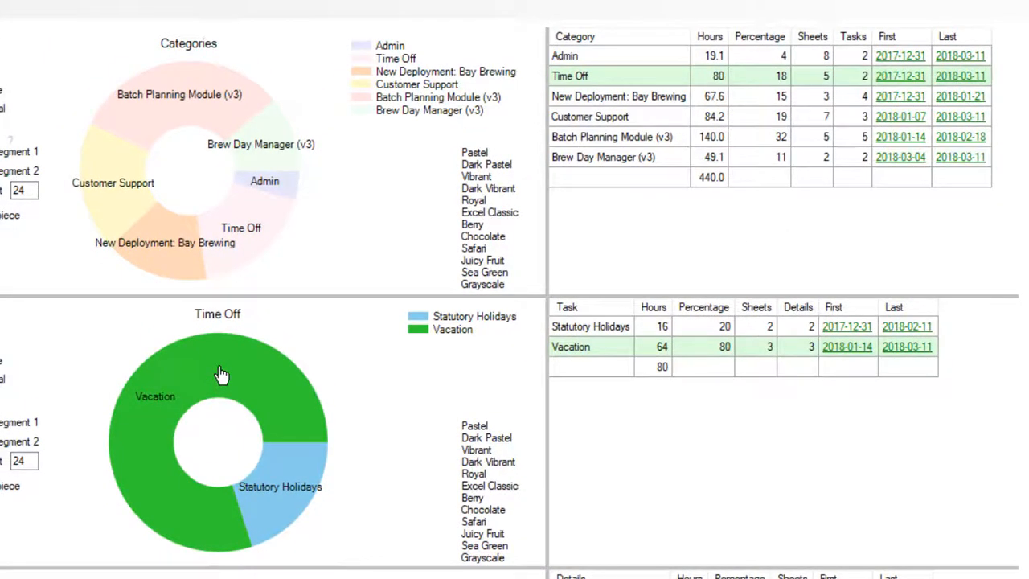
Show the Customer Support breakdowns for Lazy River Brewing and Beachcomber Brewing, and close the Dashboard.
{"action": "left_click", "coordinate": [568, 121]}
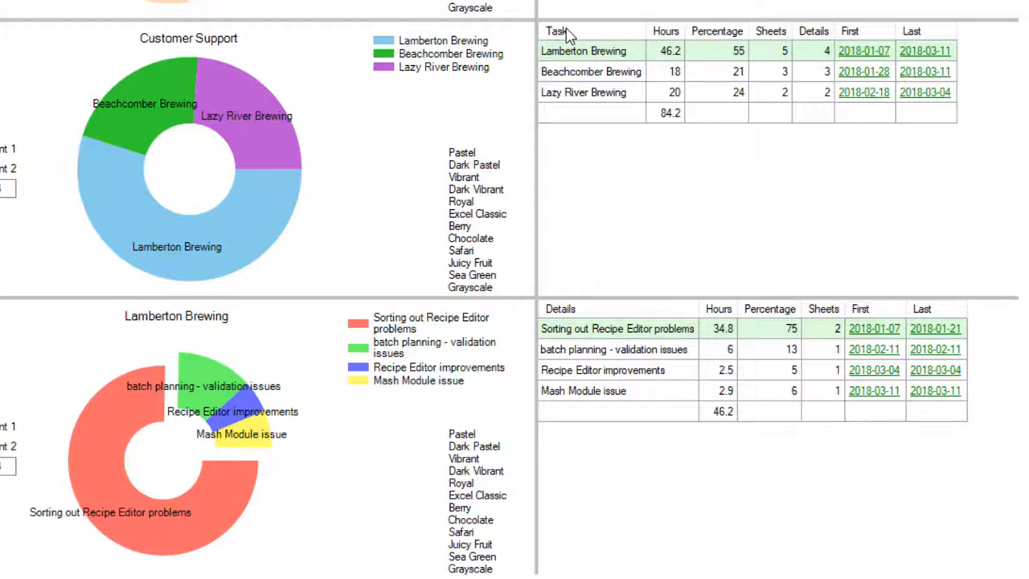
{"action": "left_click", "coordinate": [575, 95]}
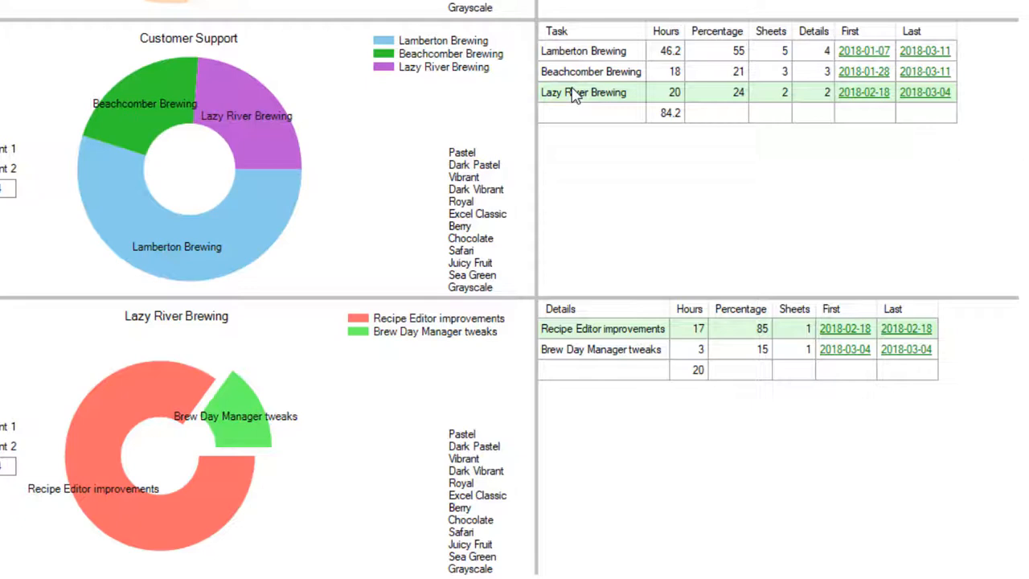
{"action": "left_click", "coordinate": [576, 74]}
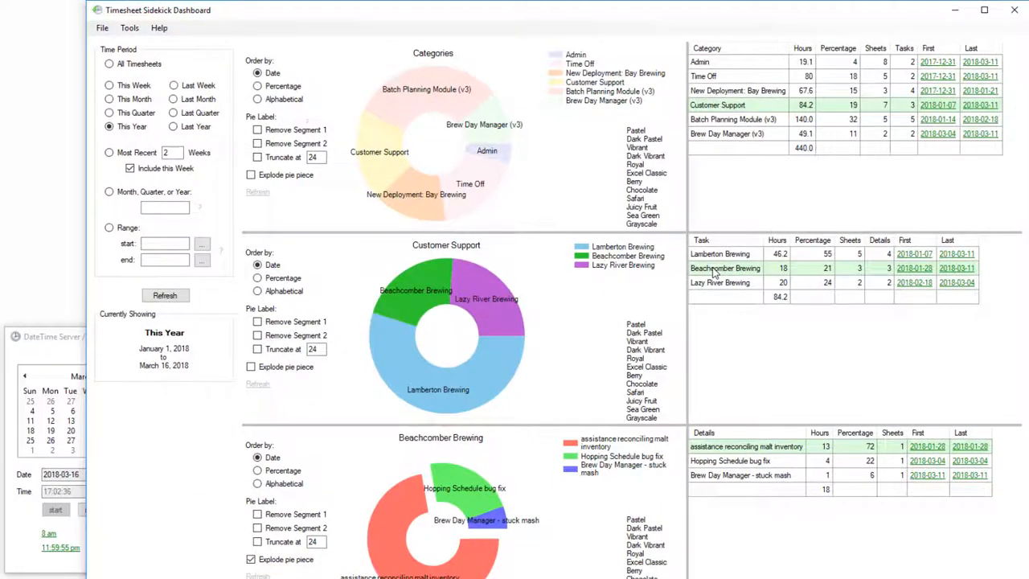
{"action": "left_click", "coordinate": [1013, 11]}
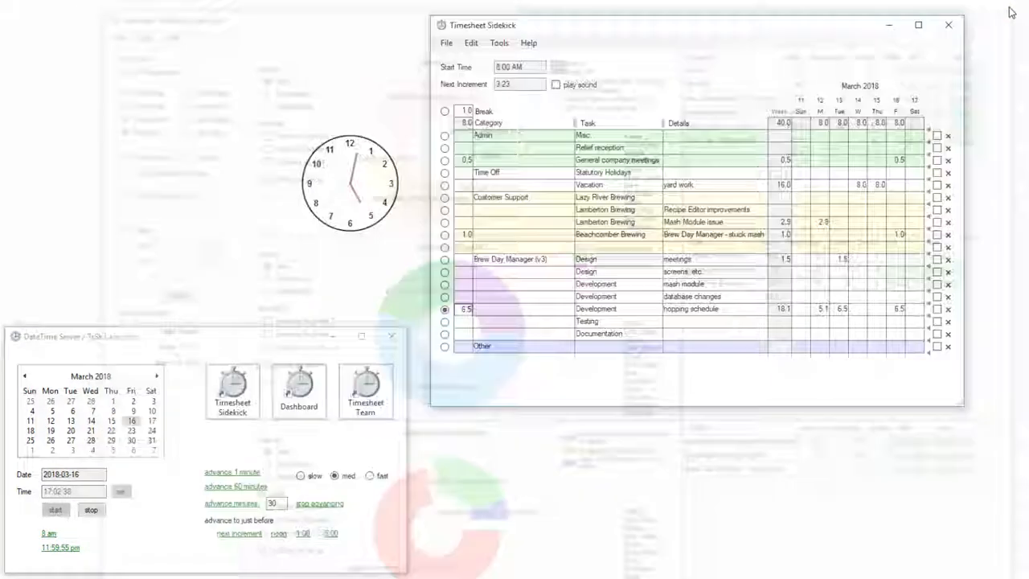
Close the timesheet, set the simulated date to 2018-03-19 at 8 am, and relaunch Timesheet Sidekick.
{"action": "left_click", "coordinate": [953, 27]}
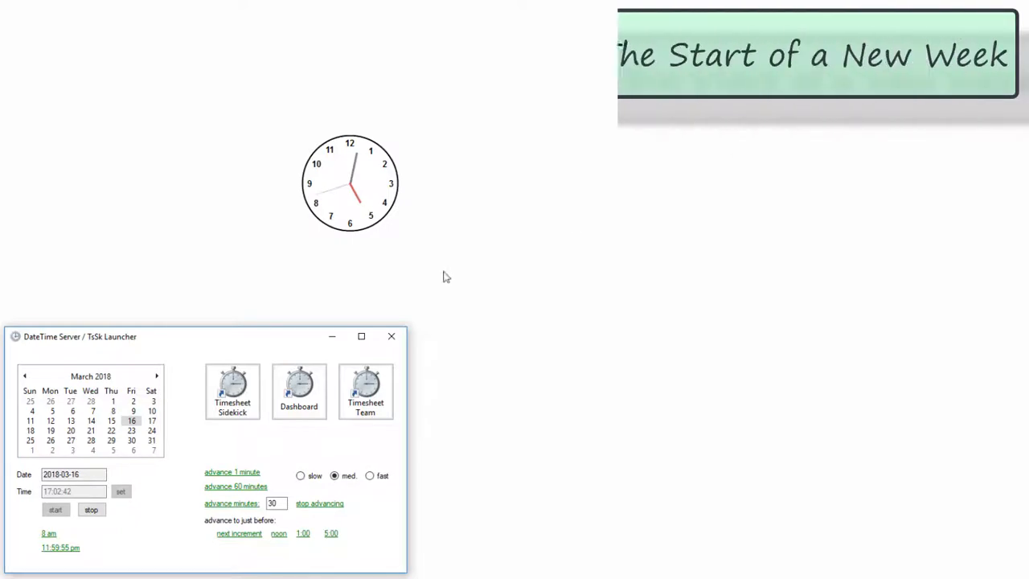
{"action": "left_click", "coordinate": [50, 431]}
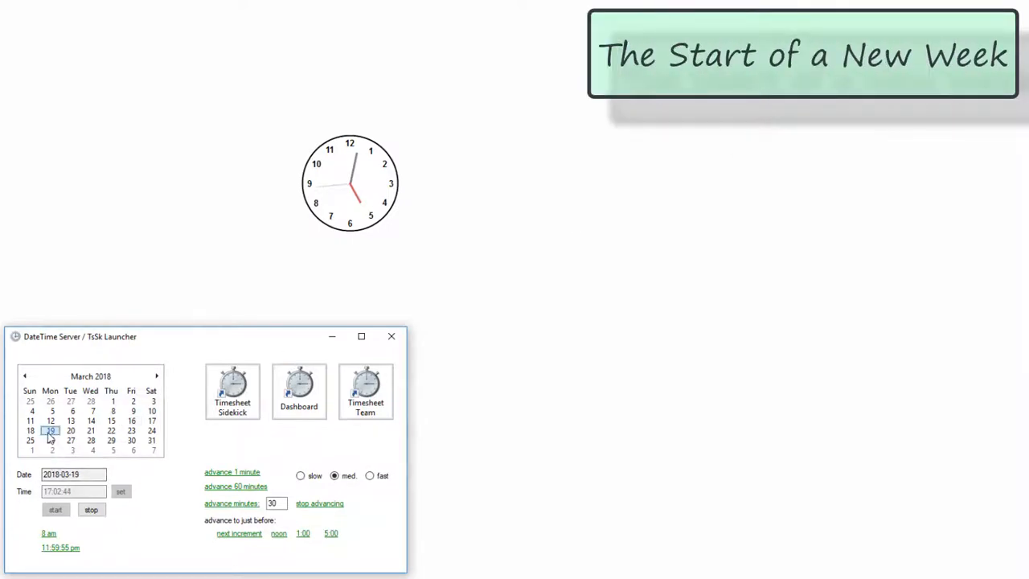
{"action": "left_click", "coordinate": [47, 534]}
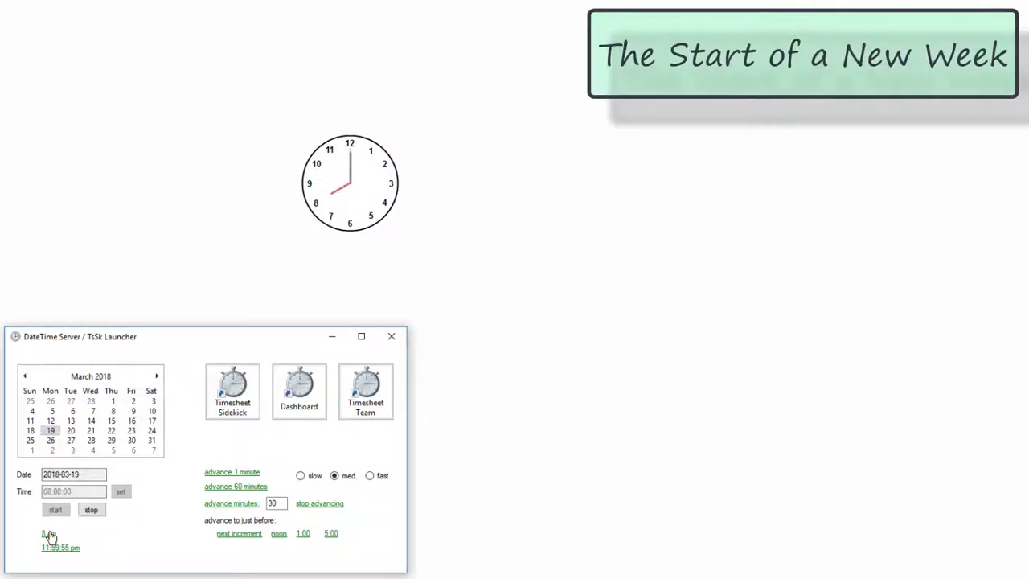
{"action": "left_click", "coordinate": [232, 394]}
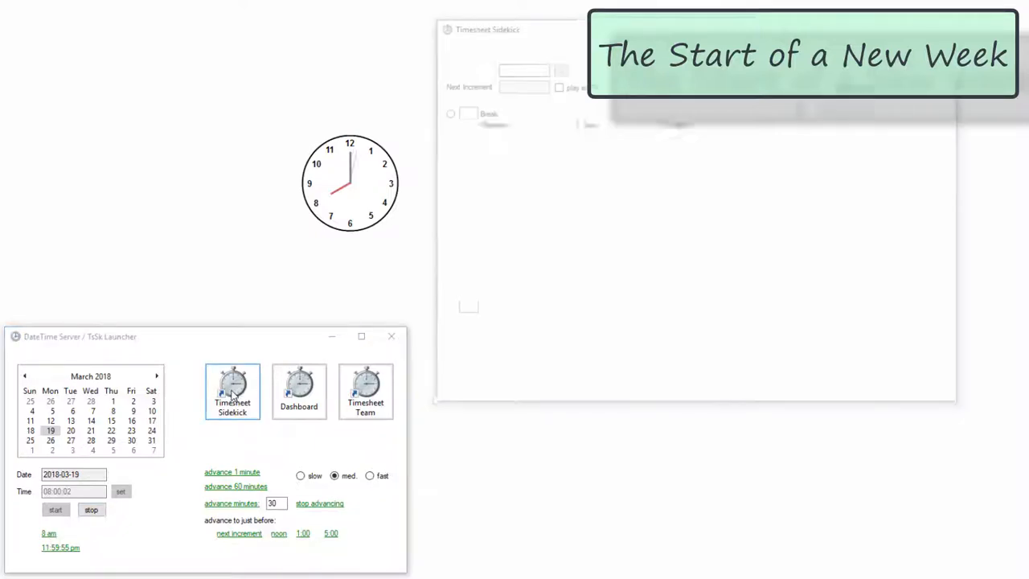